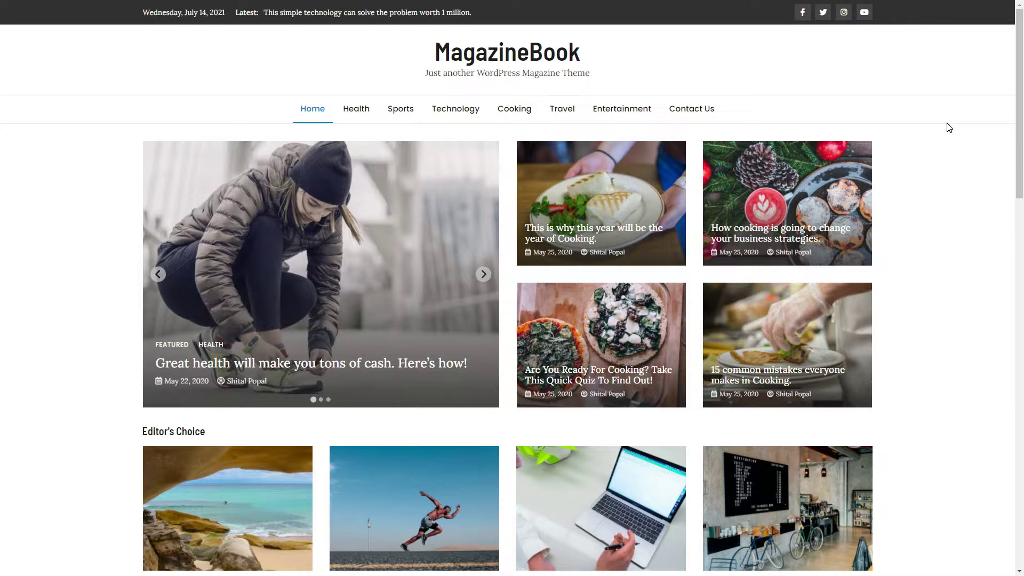
scroll(948, 127, down, 2)
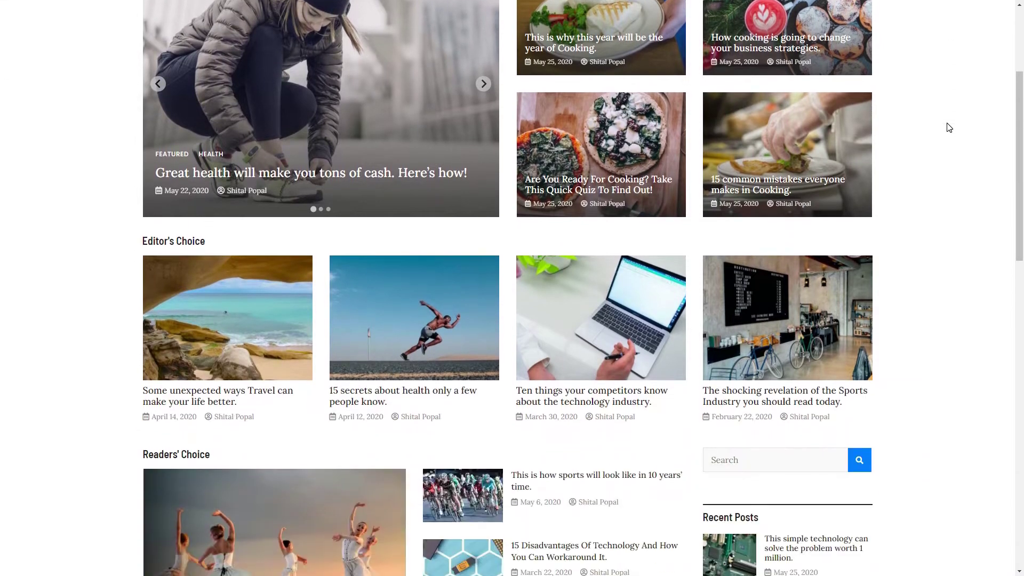
scroll(947, 127, down, 2)
scroll(948, 128, down, 2)
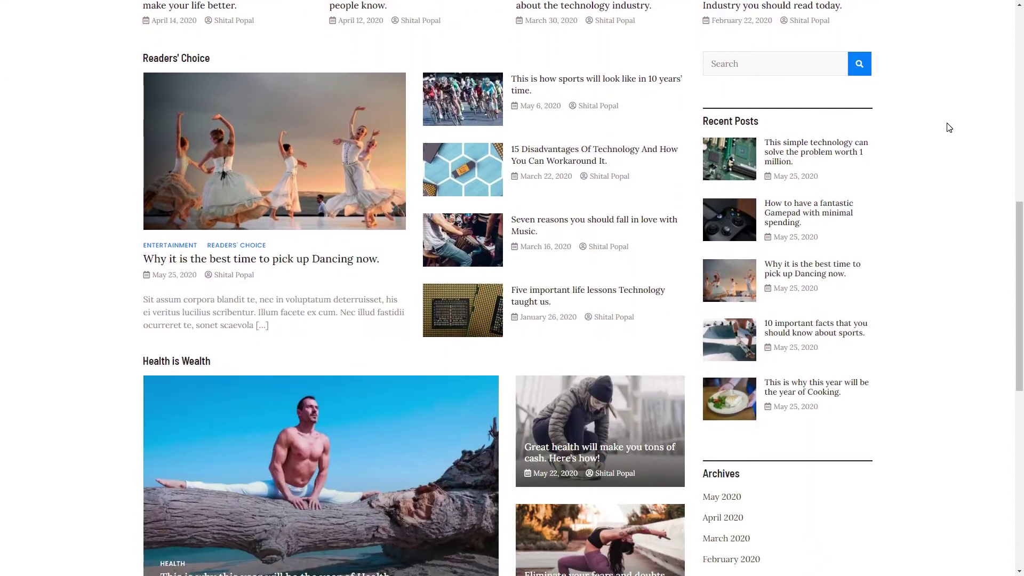
scroll(948, 127, down, 1)
scroll(947, 127, down, 2)
scroll(947, 127, down, 1)
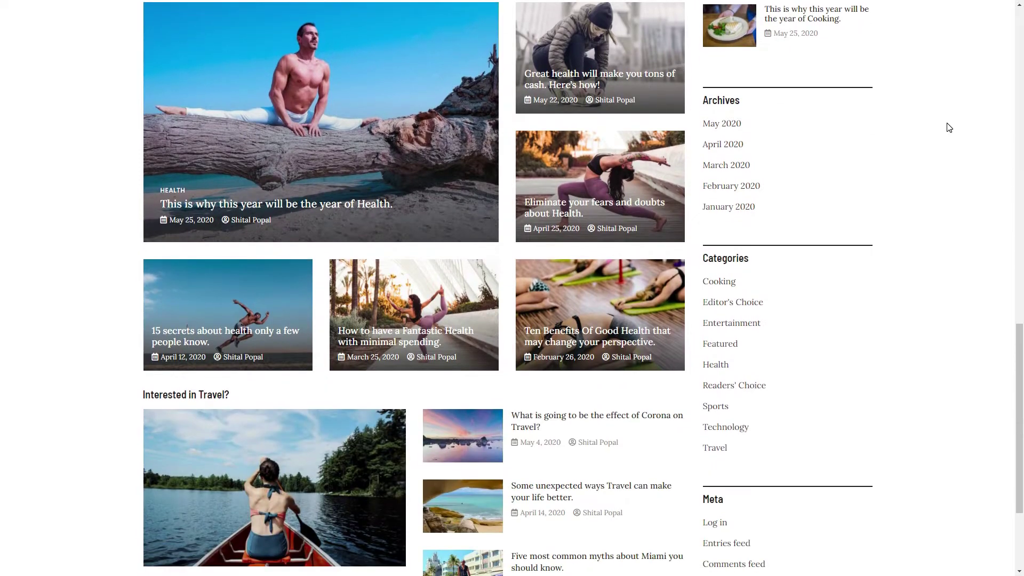
scroll(948, 127, down, 2)
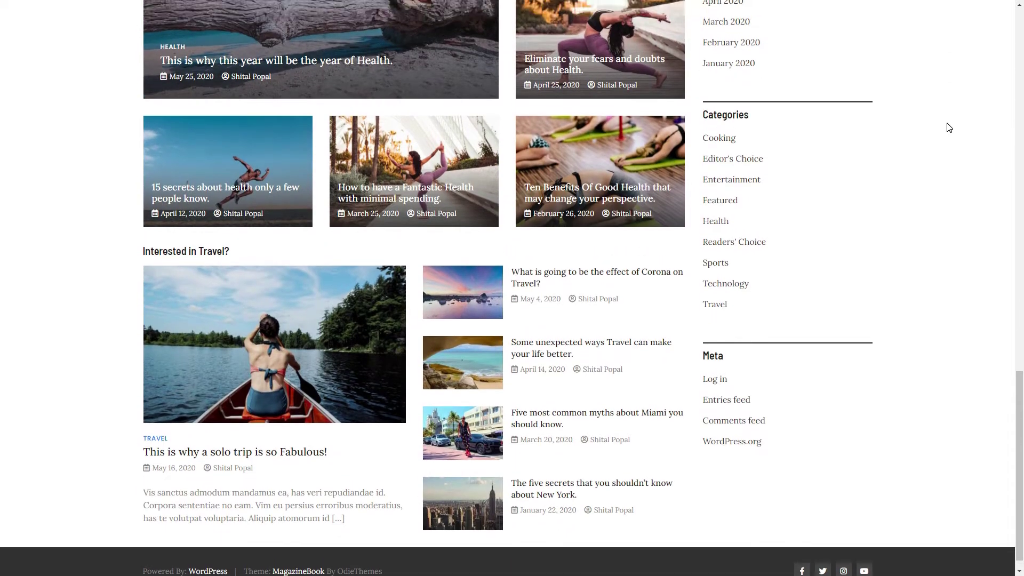
scroll(947, 127, up, 2)
scroll(948, 127, up, 2)
scroll(948, 128, up, 2)
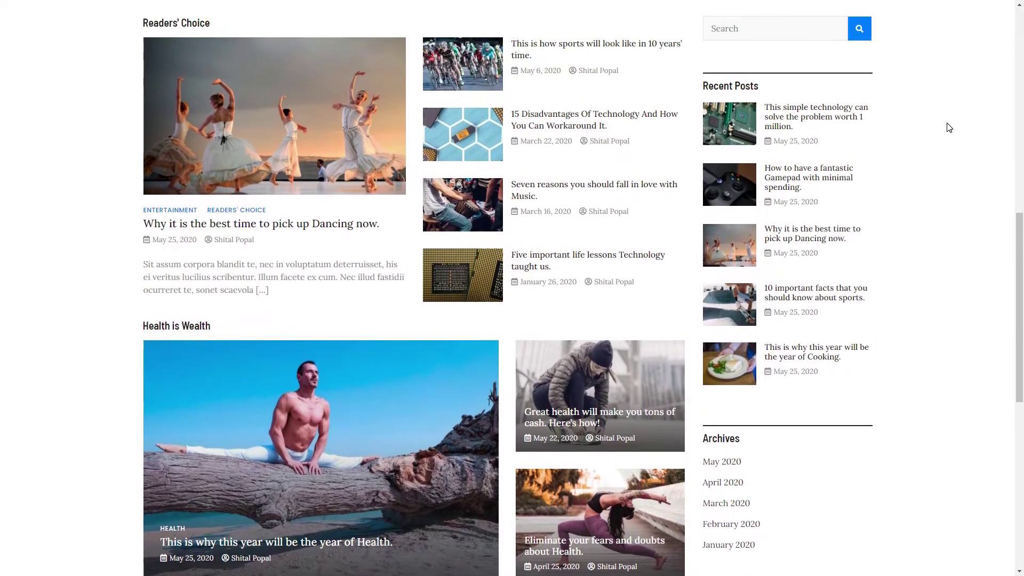
scroll(948, 127, up, 2)
scroll(947, 127, up, 2)
scroll(947, 128, up, 2)
scroll(947, 128, up, 2)
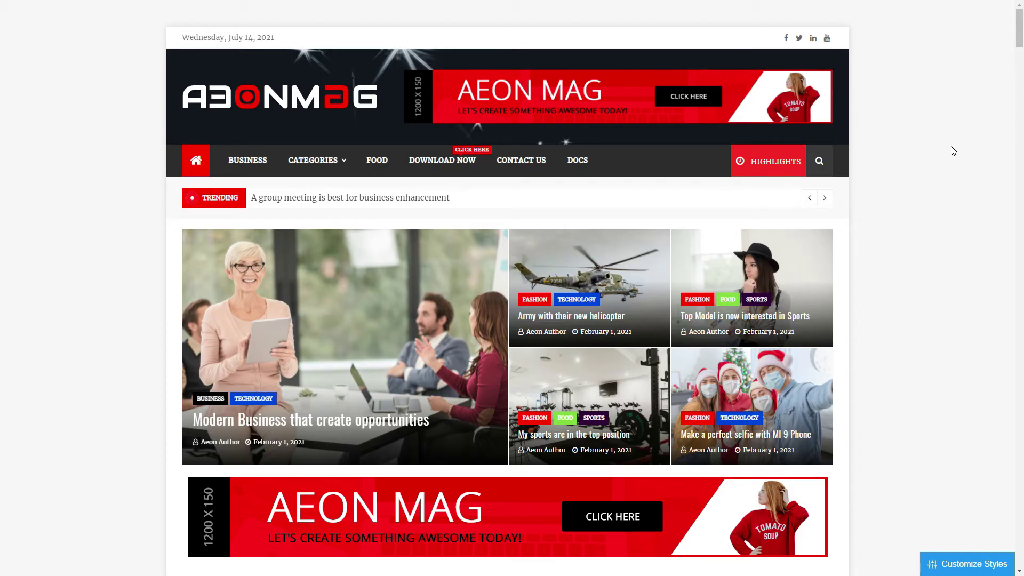
scroll(952, 151, down, 2)
scroll(953, 150, down, 2)
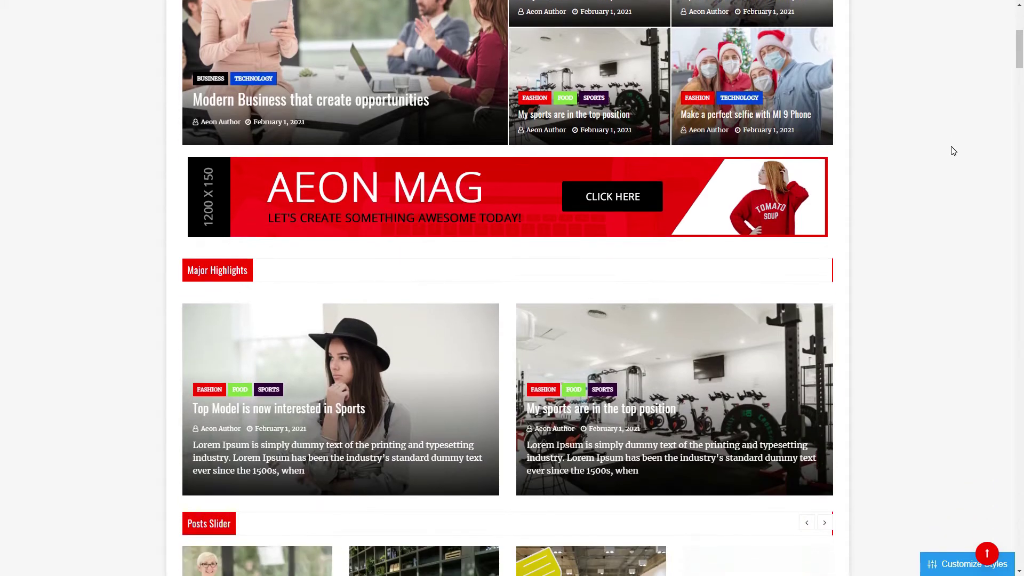
scroll(952, 150, down, 2)
scroll(952, 150, down, 2)
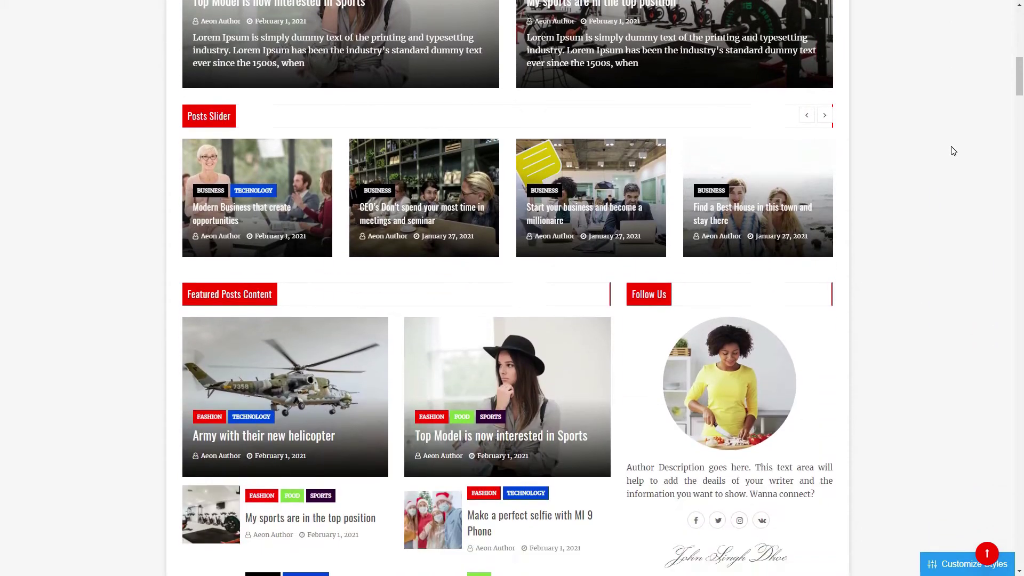
scroll(953, 150, down, 2)
scroll(952, 150, down, 2)
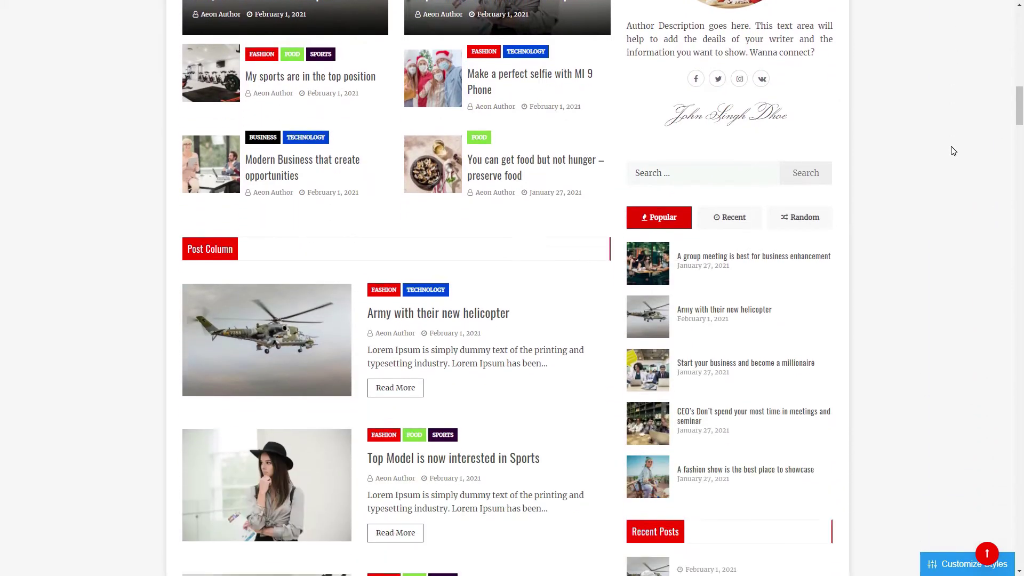
scroll(953, 150, down, 2)
scroll(952, 151, down, 2)
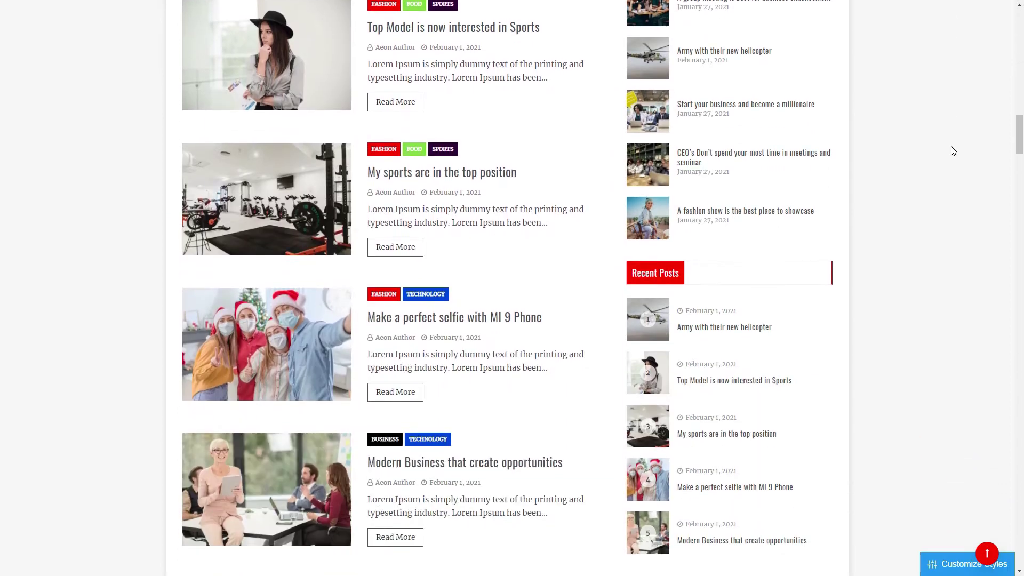
scroll(952, 150, down, 2)
scroll(953, 151, down, 2)
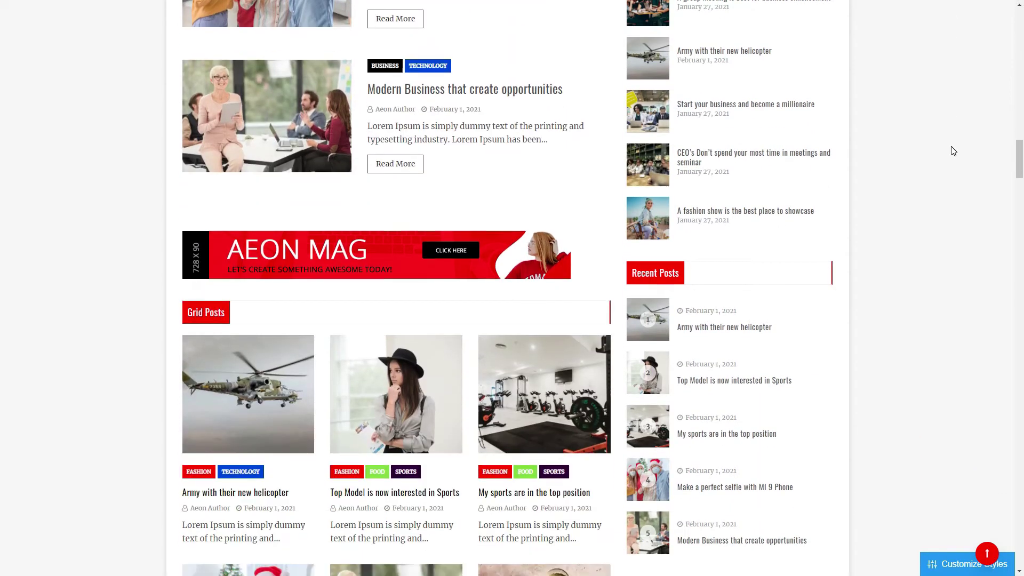
scroll(953, 150, down, 2)
scroll(952, 150, down, 3)
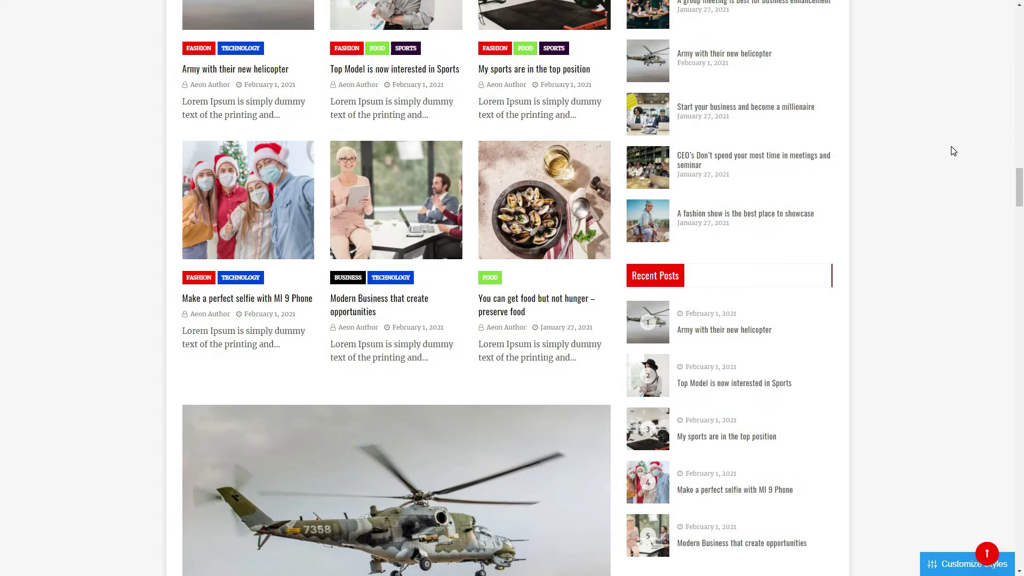
scroll(952, 151, down, 3)
scroll(952, 151, down, 2)
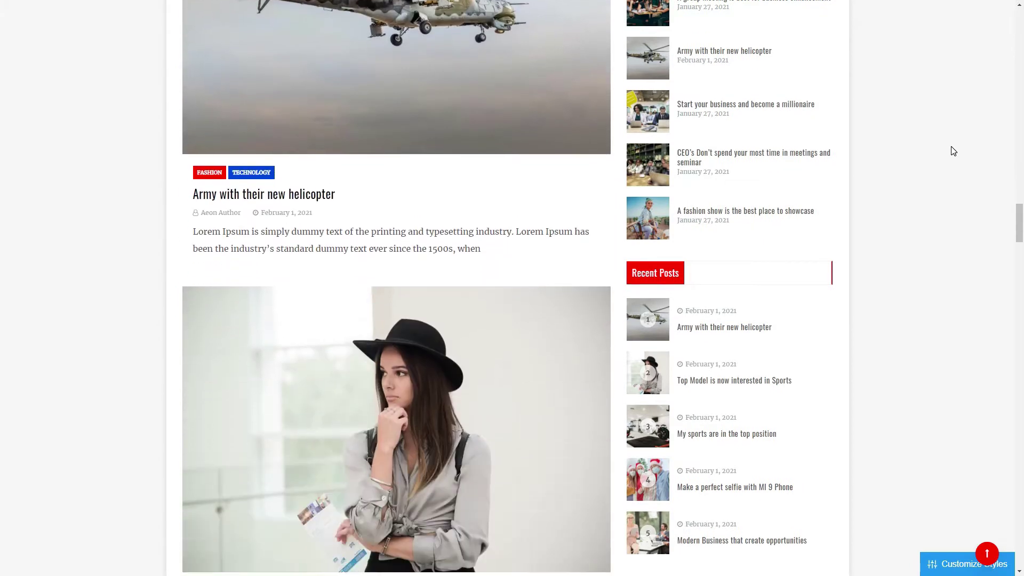
scroll(953, 151, down, 2)
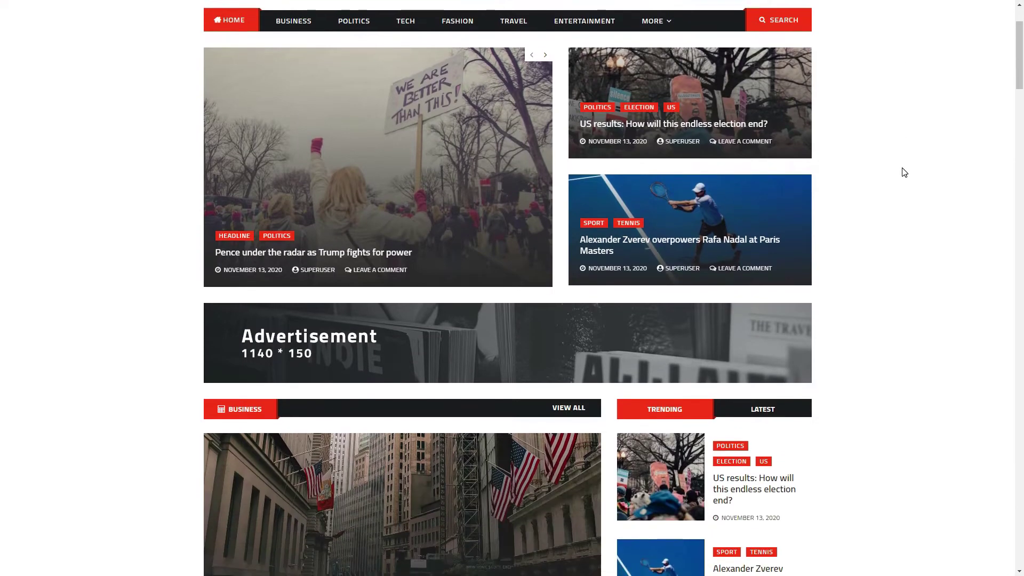
scroll(903, 172, down, 3)
scroll(904, 172, down, 2)
scroll(903, 173, down, 1)
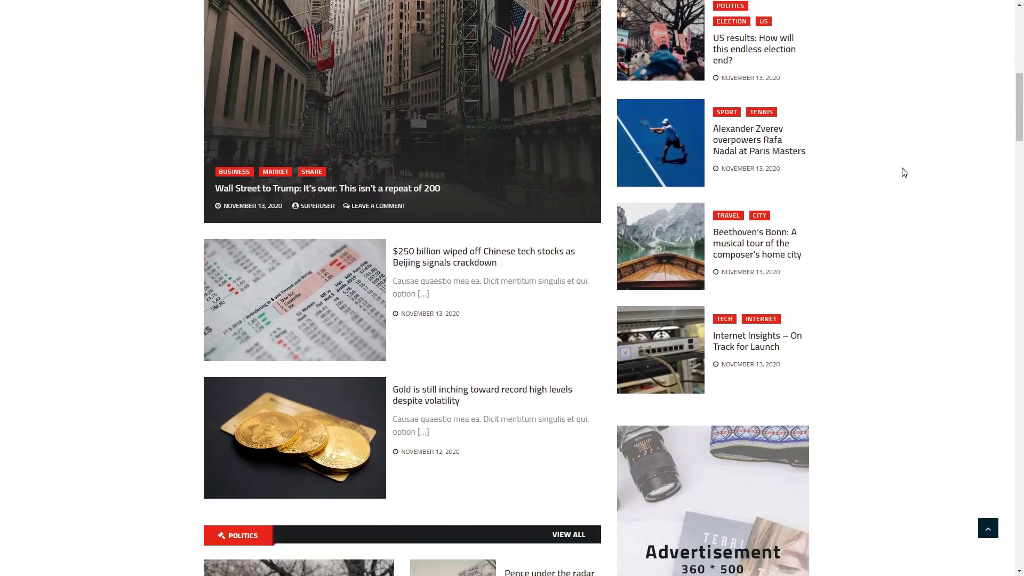
scroll(905, 172, down, 1)
scroll(904, 172, down, 2)
scroll(904, 172, down, 2)
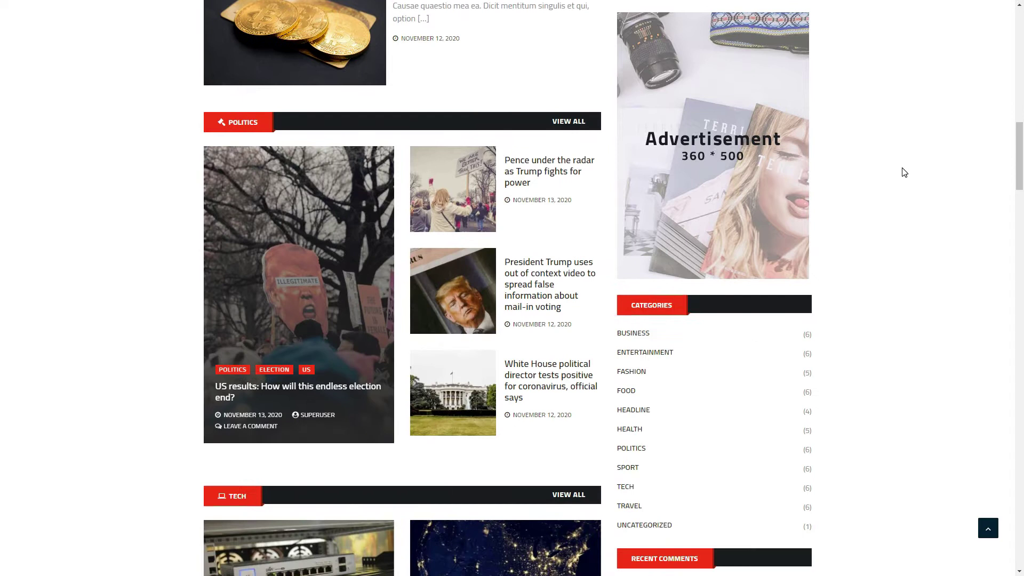
scroll(904, 171, down, 2)
scroll(904, 172, down, 2)
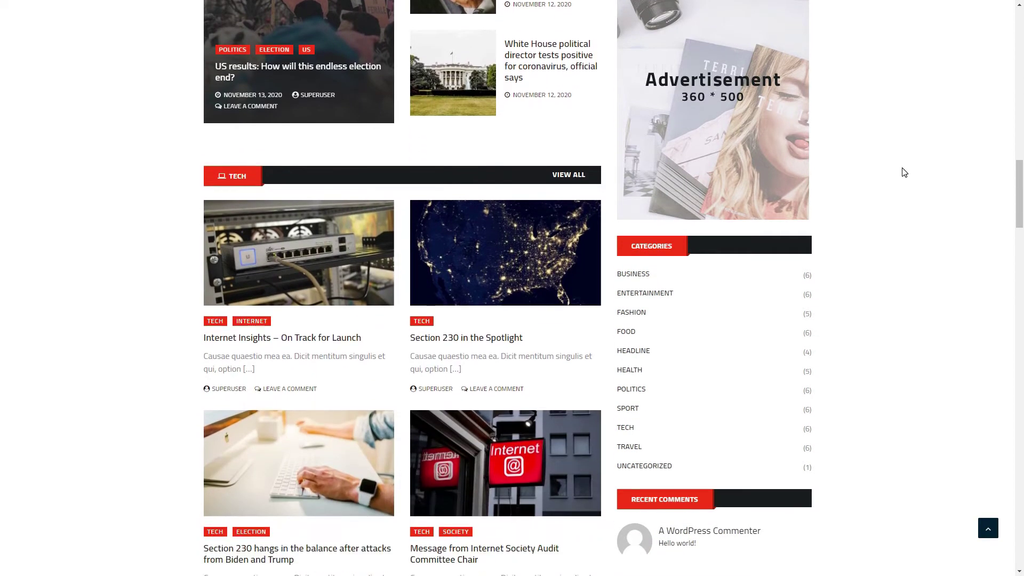
scroll(904, 172, down, 2)
scroll(903, 172, down, 1)
scroll(904, 171, down, 2)
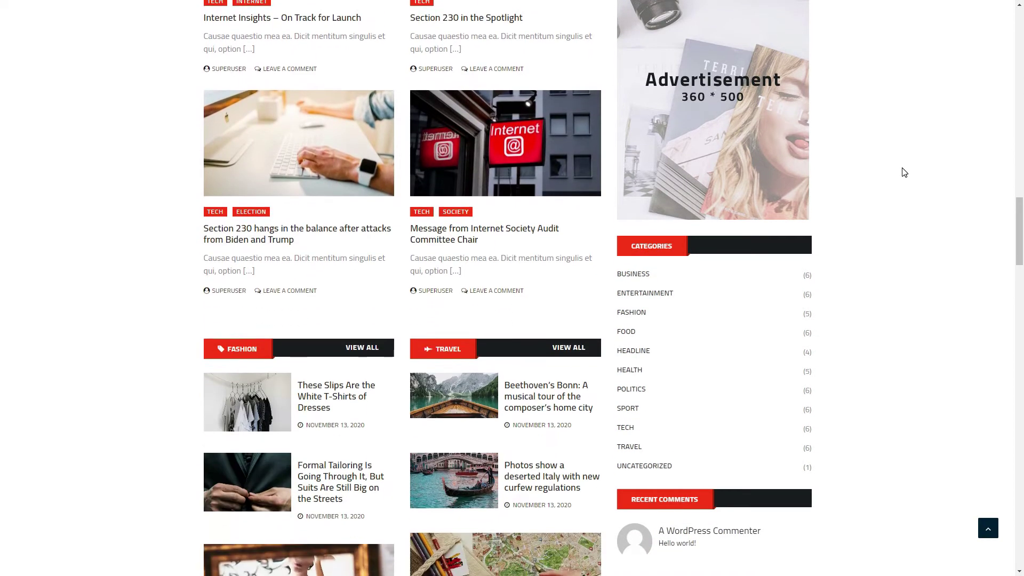
scroll(904, 172, down, 1)
scroll(904, 171, down, 1)
scroll(903, 172, down, 2)
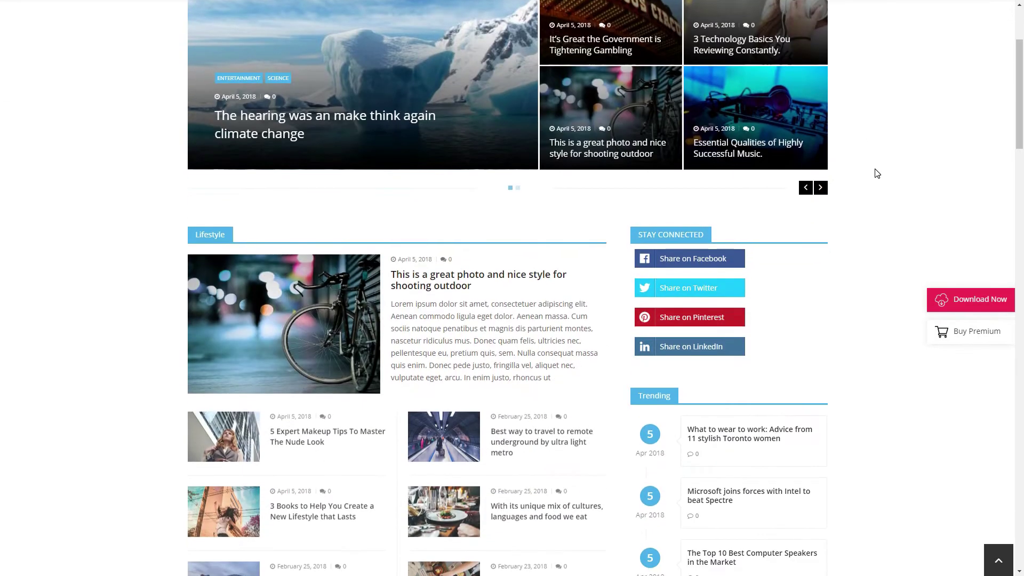
scroll(876, 172, down, 2)
scroll(876, 173, down, 2)
scroll(875, 173, down, 1)
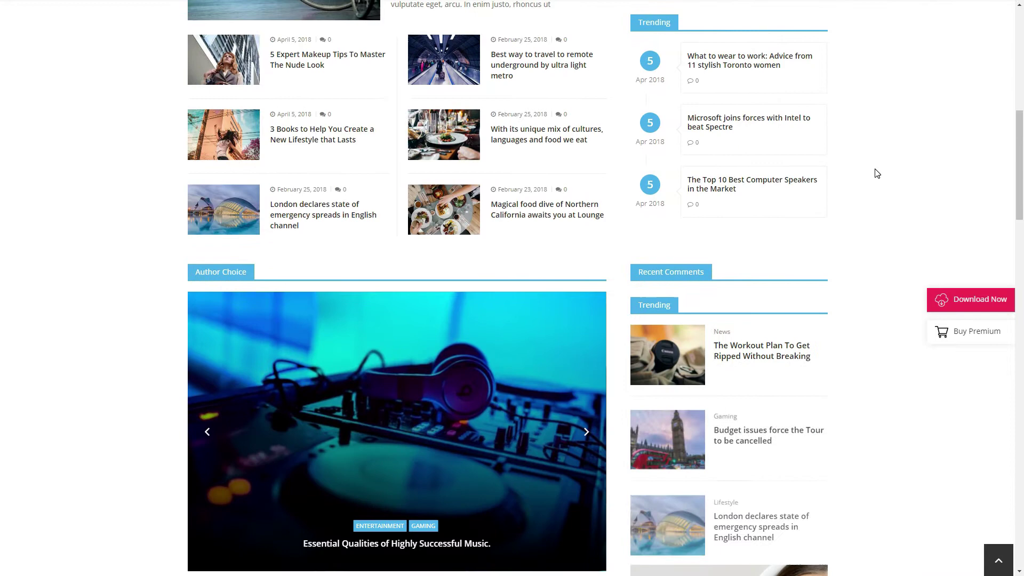
scroll(875, 173, down, 2)
scroll(876, 173, down, 2)
scroll(876, 173, down, 1)
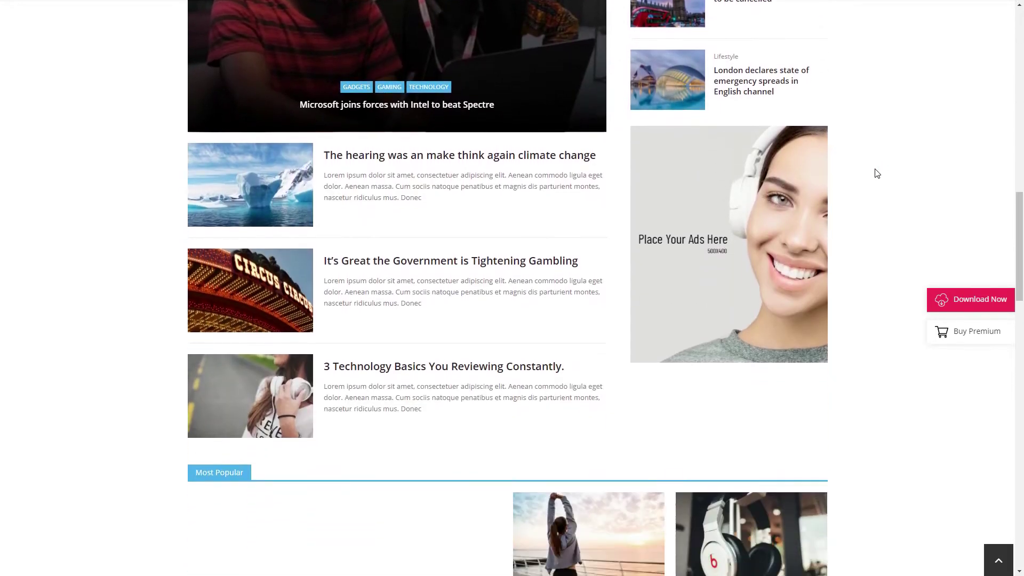
scroll(876, 173, down, 2)
scroll(876, 173, down, 1)
scroll(876, 173, down, 1)
scroll(876, 173, down, 2)
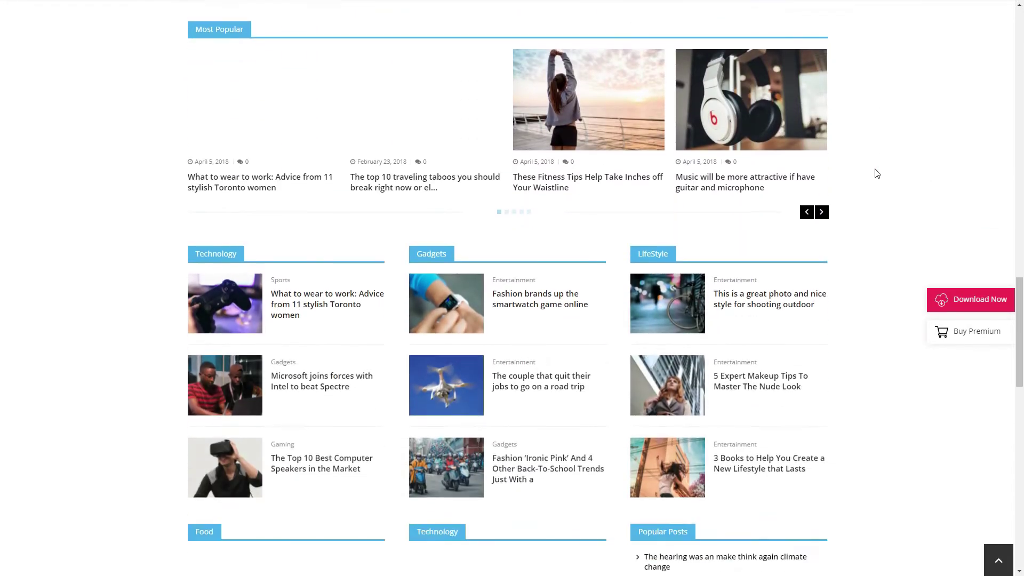
scroll(875, 173, down, 1)
scroll(875, 173, down, 2)
scroll(876, 173, down, 3)
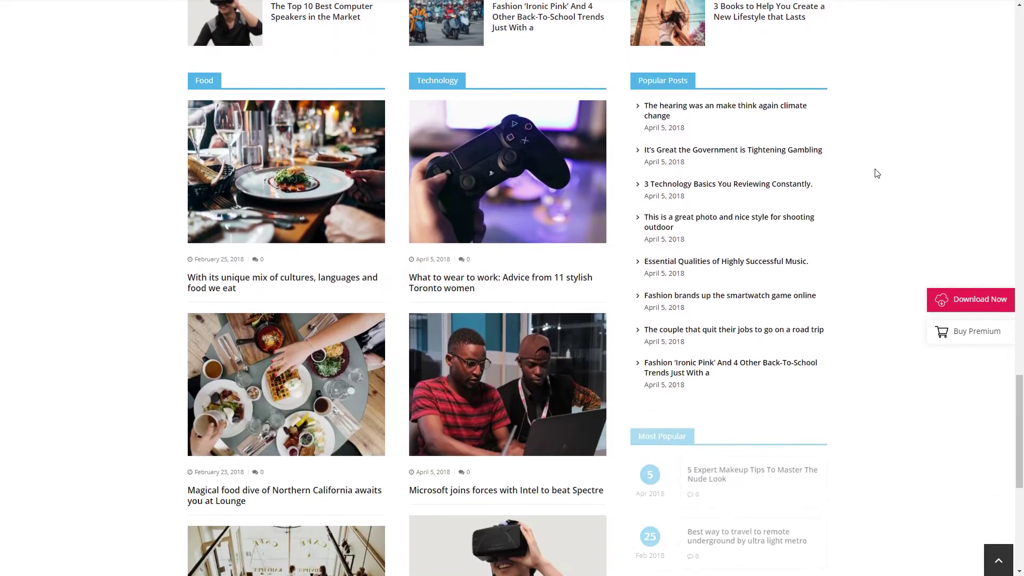
scroll(876, 173, down, 2)
scroll(875, 173, down, 1)
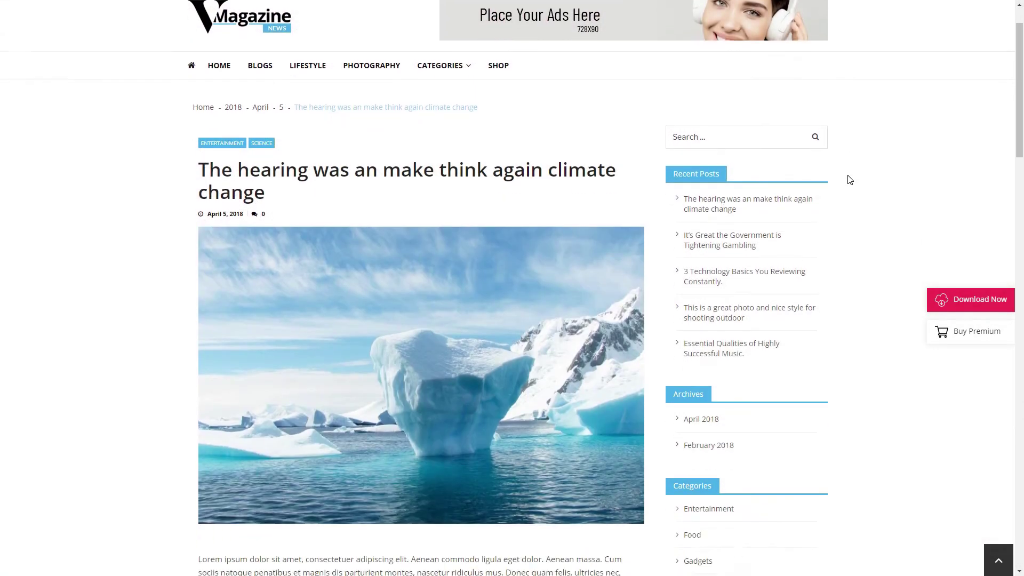
scroll(849, 179, down, 1)
scroll(848, 179, down, 2)
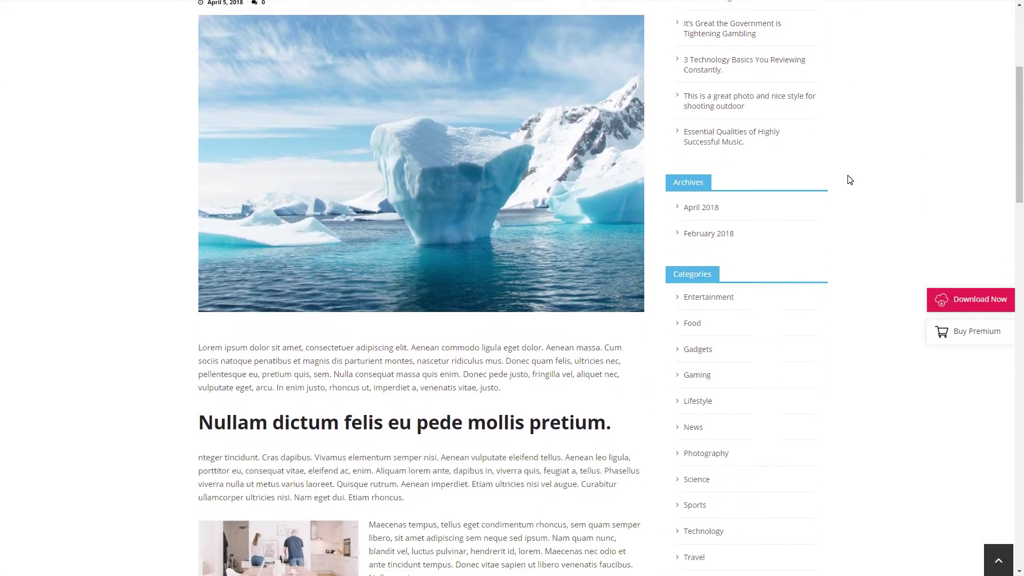
scroll(849, 180, down, 2)
scroll(849, 179, down, 1)
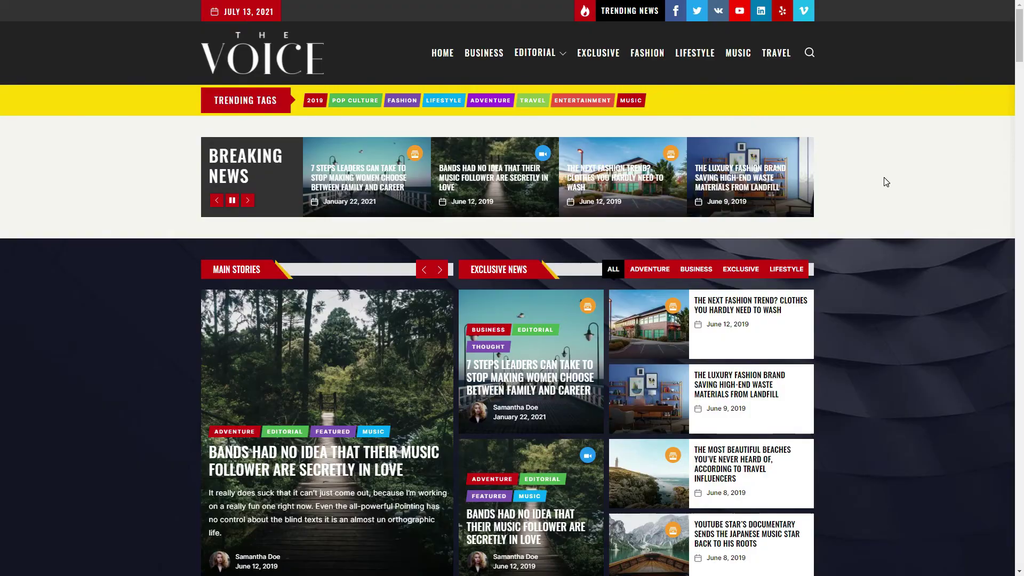
scroll(883, 177, down, 2)
scroll(883, 181, down, 2)
scroll(884, 182, down, 2)
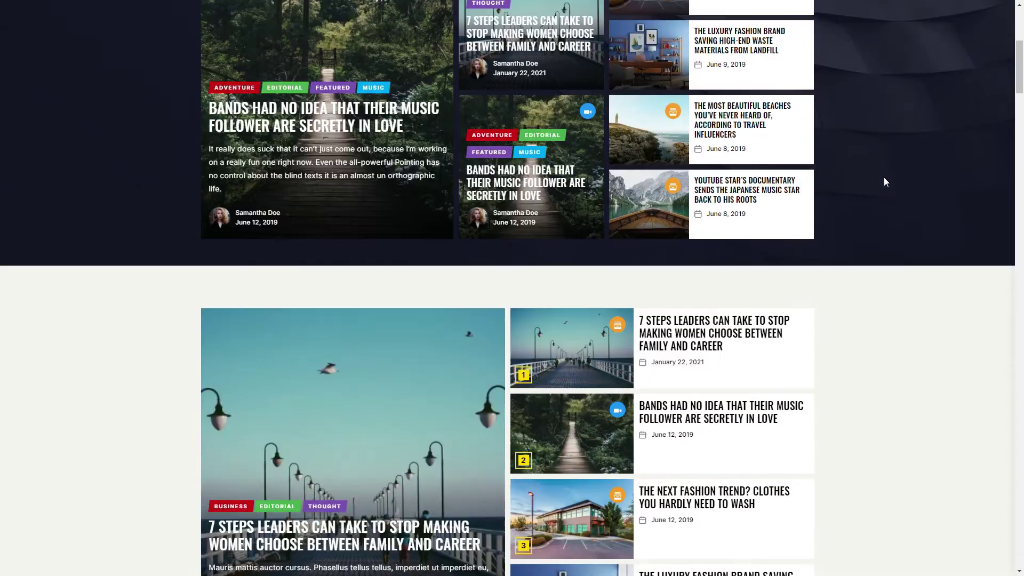
scroll(884, 181, down, 2)
scroll(884, 181, down, 1)
scroll(885, 181, down, 2)
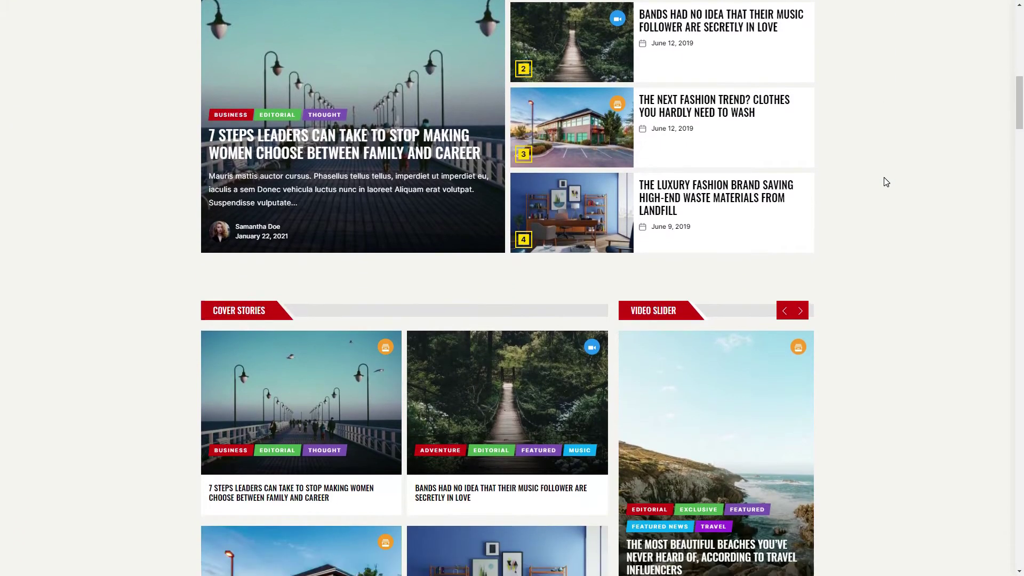
scroll(886, 182, down, 2)
scroll(885, 182, down, 2)
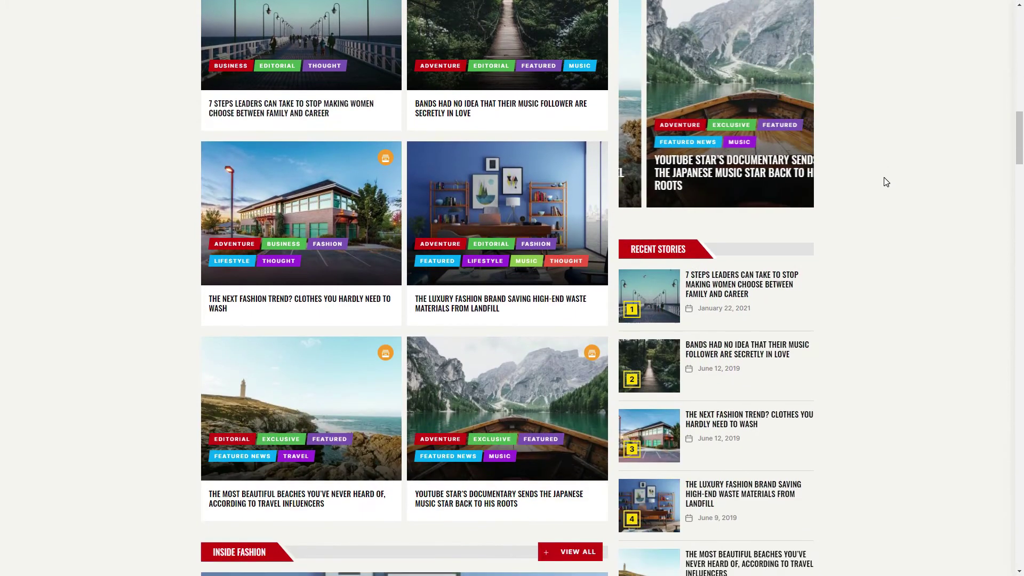
scroll(886, 182, down, 1)
scroll(885, 182, down, 1)
scroll(885, 182, down, 2)
scroll(886, 182, down, 1)
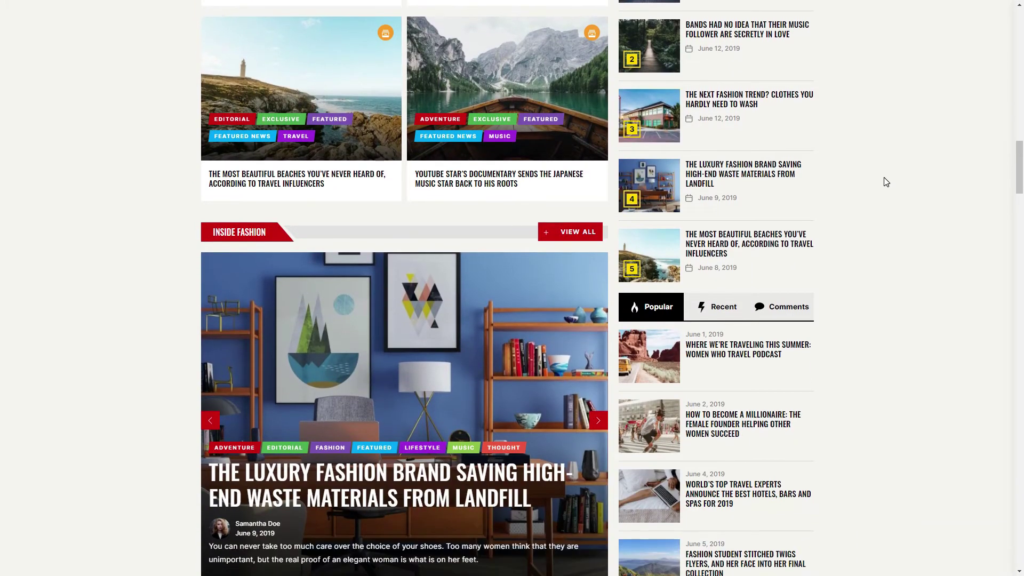
scroll(885, 181, down, 2)
scroll(886, 182, down, 3)
scroll(885, 181, down, 1)
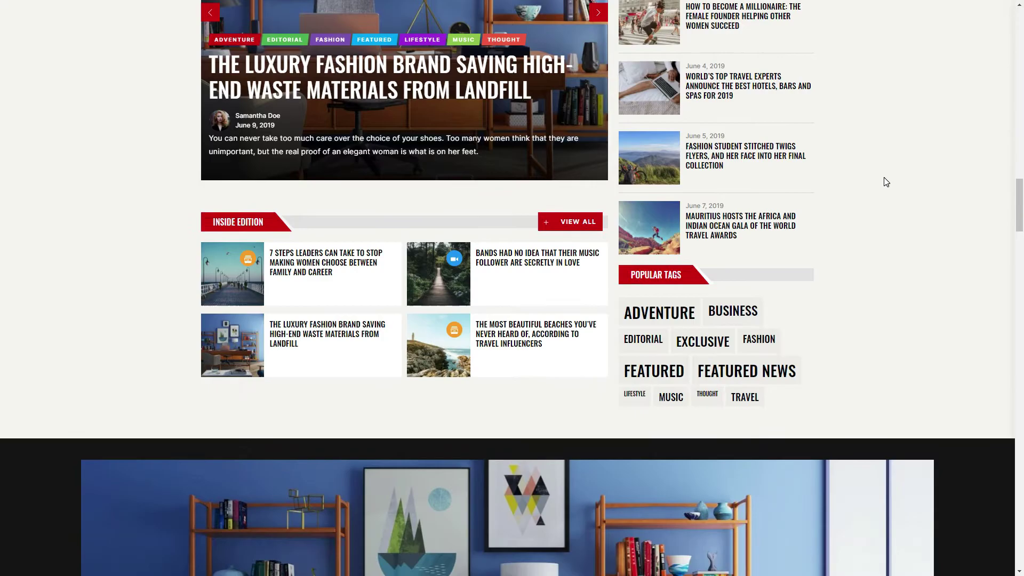
scroll(885, 182, down, 2)
scroll(885, 181, down, 1)
scroll(886, 183, down, 2)
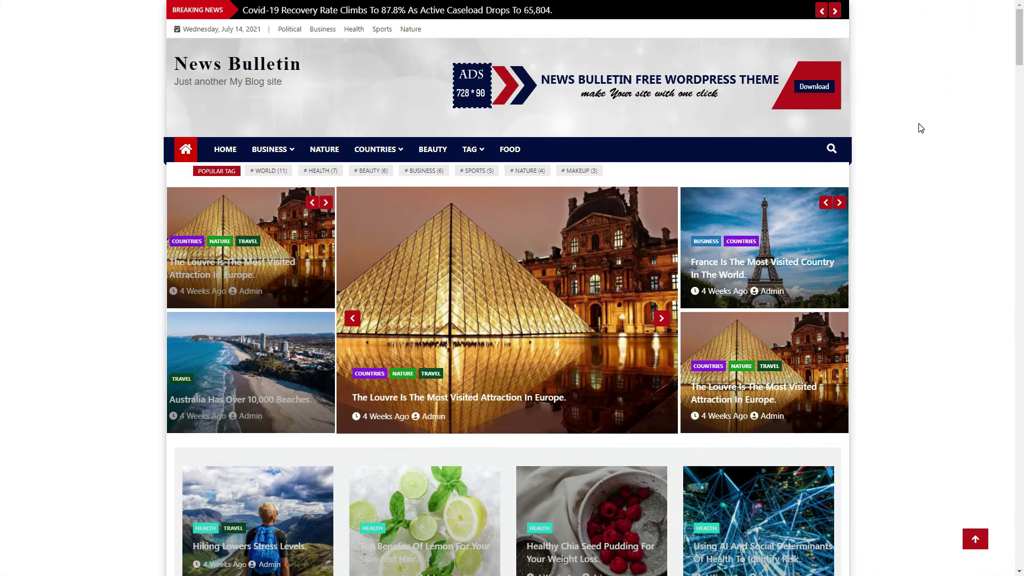
scroll(920, 128, down, 2)
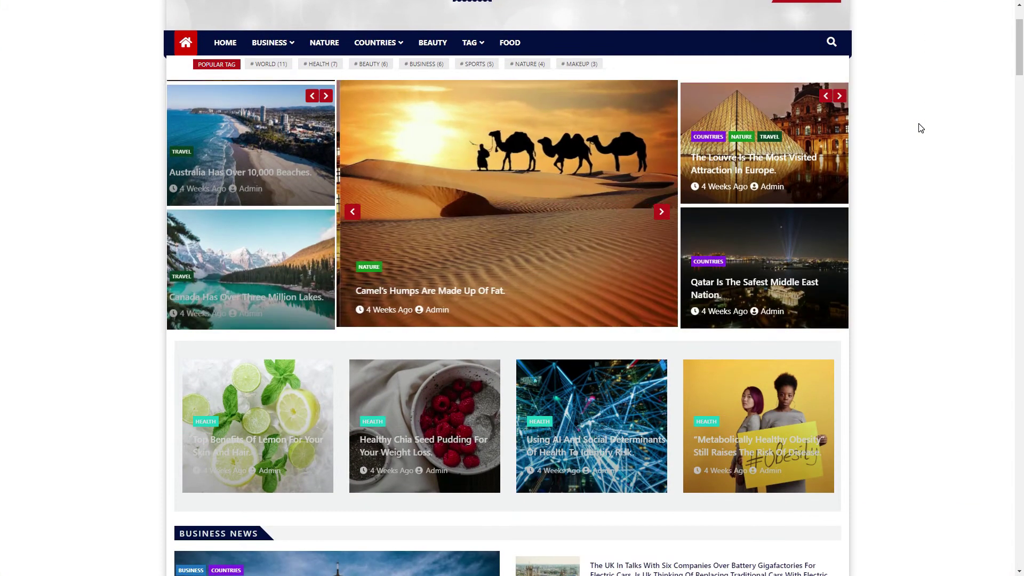
scroll(919, 128, down, 3)
scroll(919, 128, down, 2)
scroll(920, 127, down, 1)
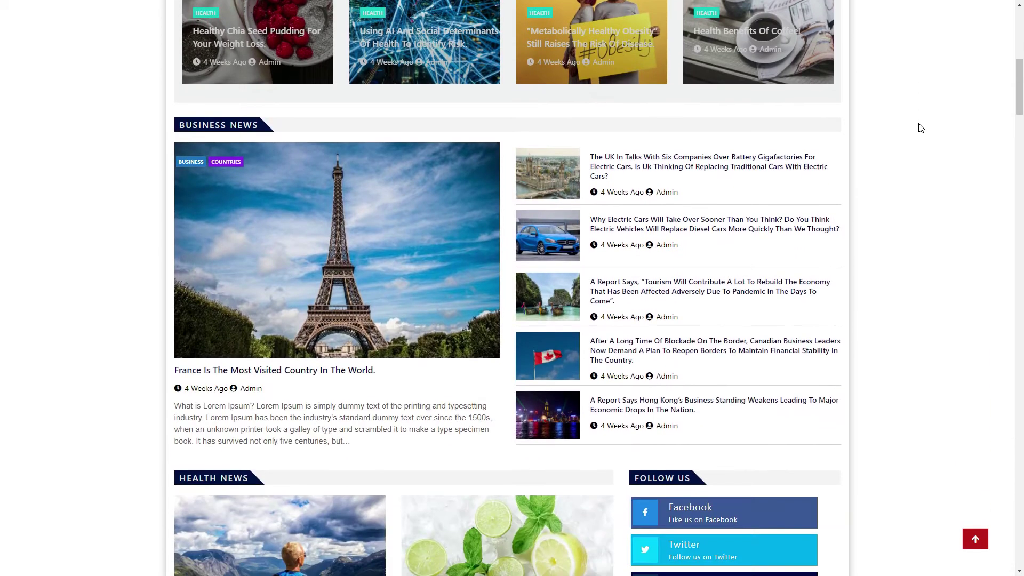
scroll(920, 127, down, 1)
scroll(919, 128, down, 2)
scroll(920, 128, down, 2)
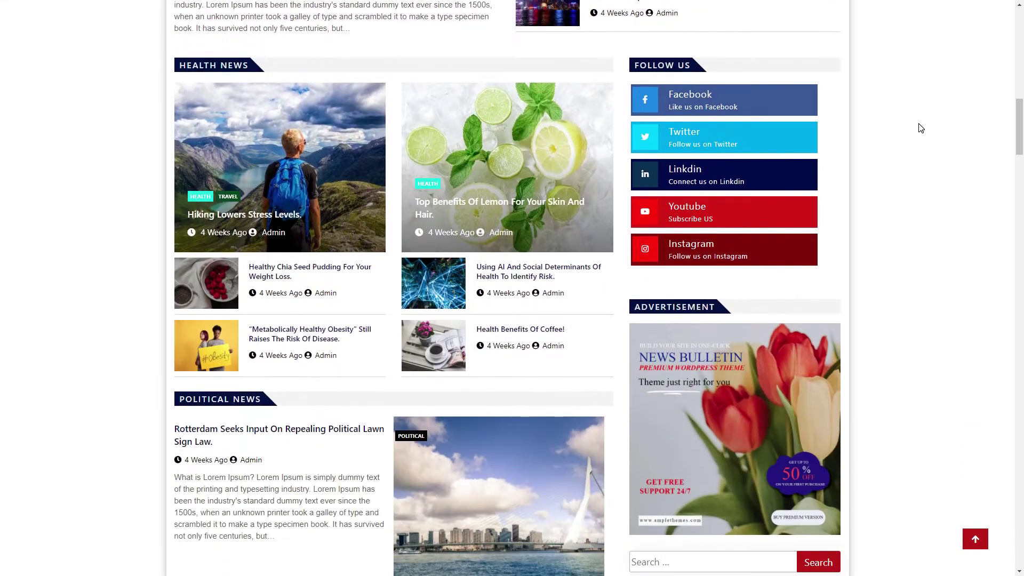
scroll(920, 127, down, 2)
scroll(920, 128, down, 2)
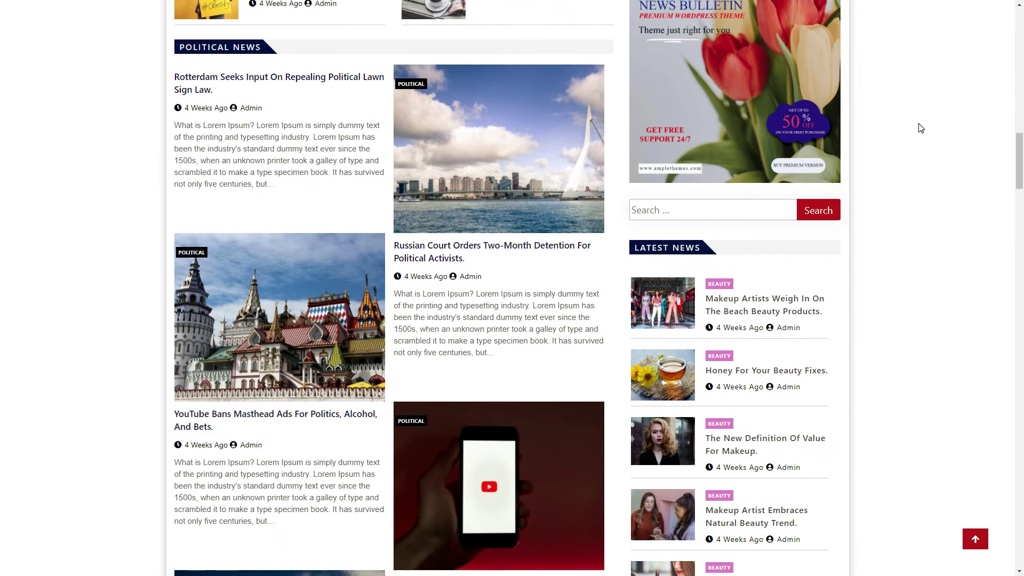
scroll(920, 128, down, 2)
scroll(920, 128, down, 1)
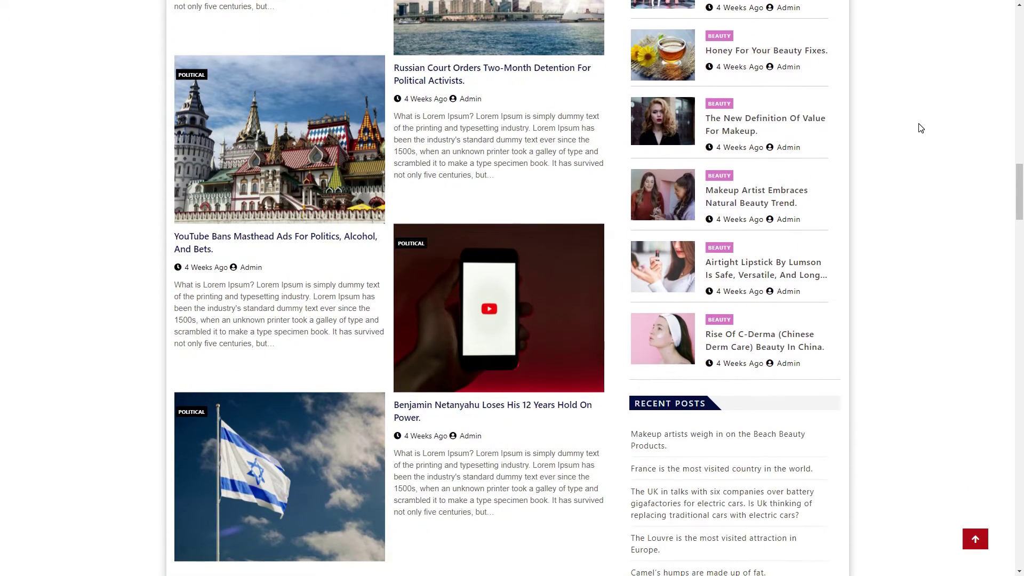
scroll(920, 128, down, 1)
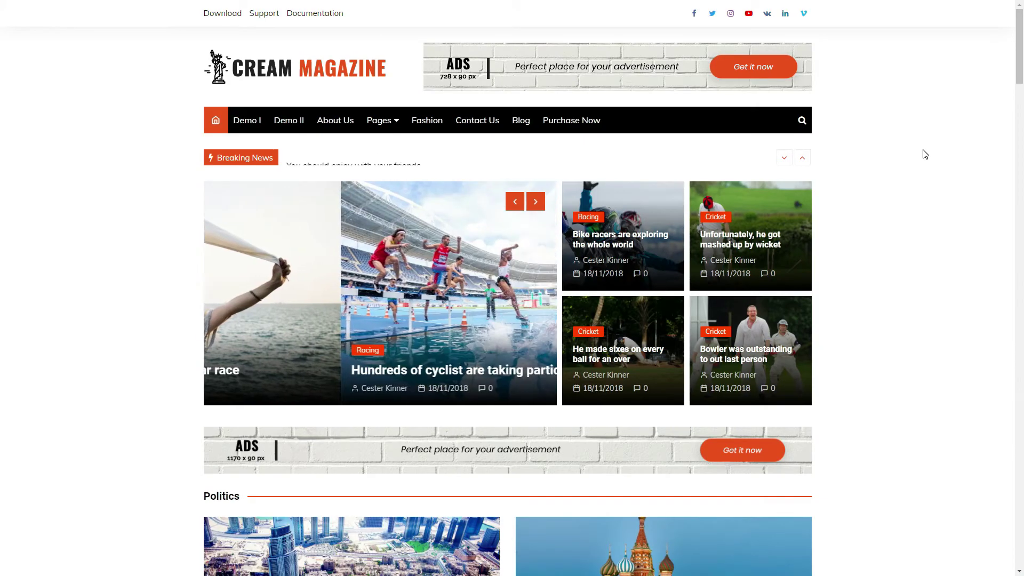
scroll(925, 154, down, 2)
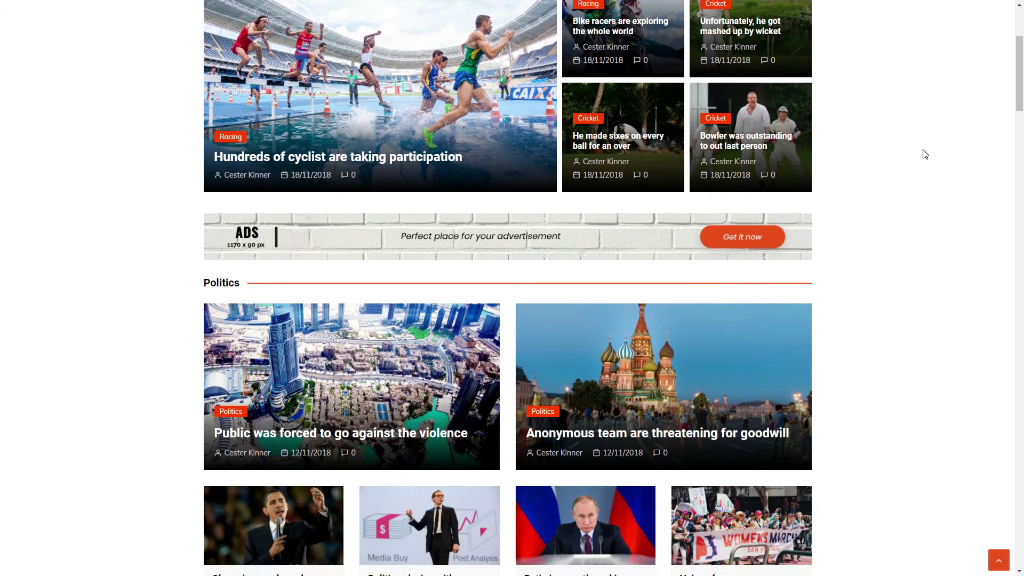
scroll(924, 155, down, 2)
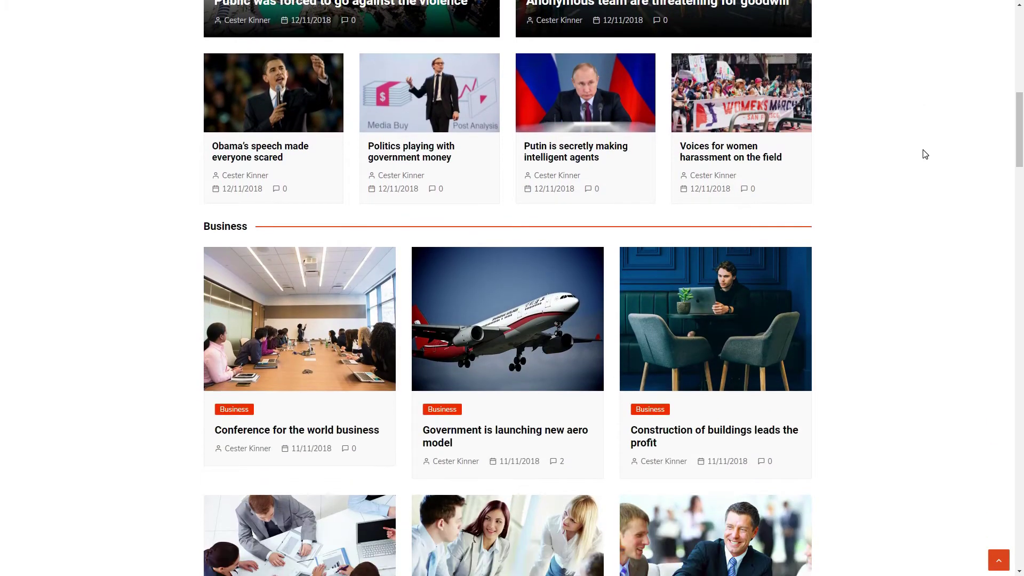
scroll(924, 154, down, 1)
scroll(924, 154, down, 2)
scroll(924, 154, down, 1)
scroll(924, 154, down, 2)
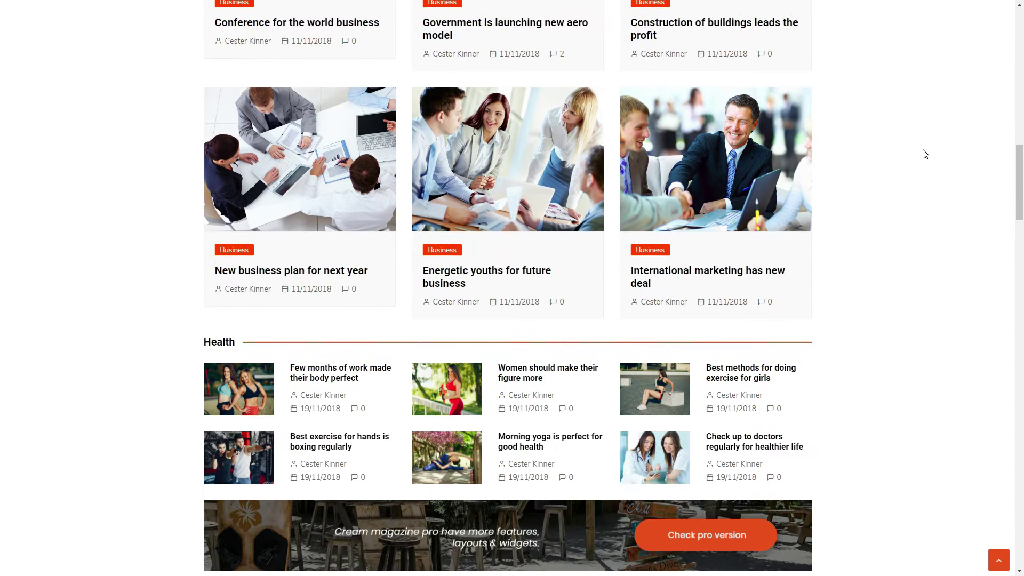
scroll(924, 155, down, 3)
scroll(925, 154, down, 2)
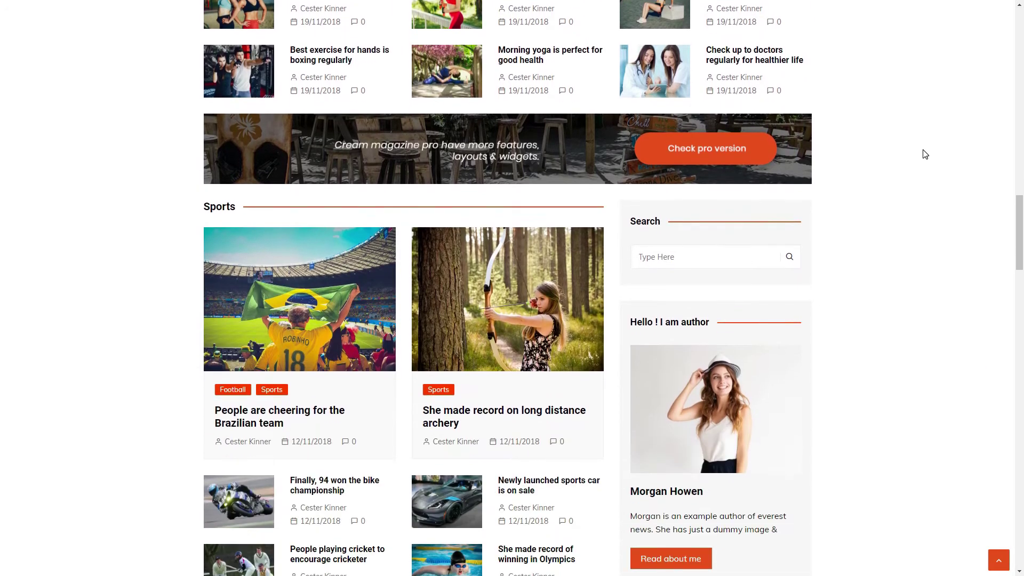
scroll(924, 155, down, 3)
scroll(925, 155, down, 2)
scroll(925, 154, down, 1)
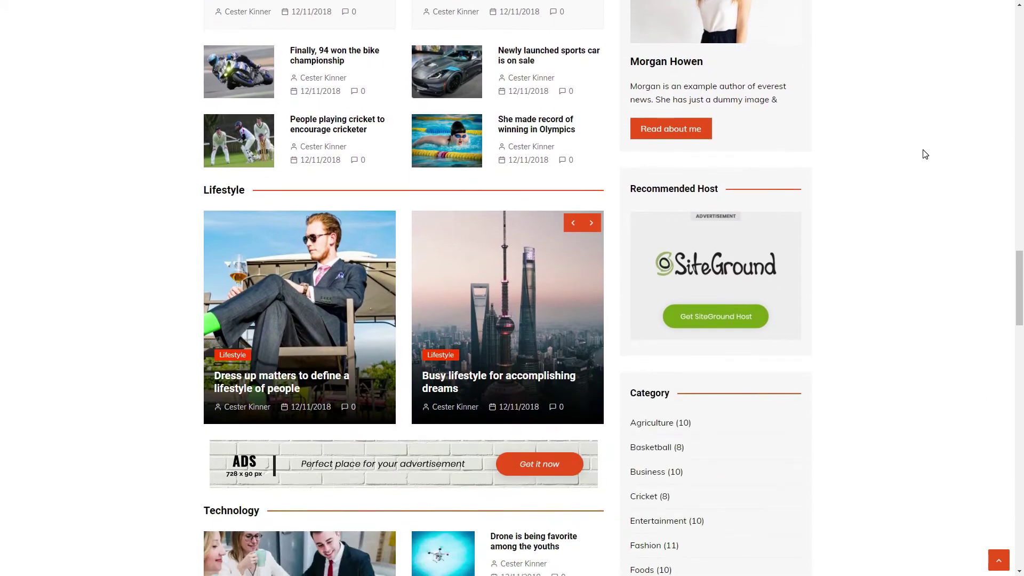
scroll(924, 155, down, 2)
scroll(925, 154, down, 1)
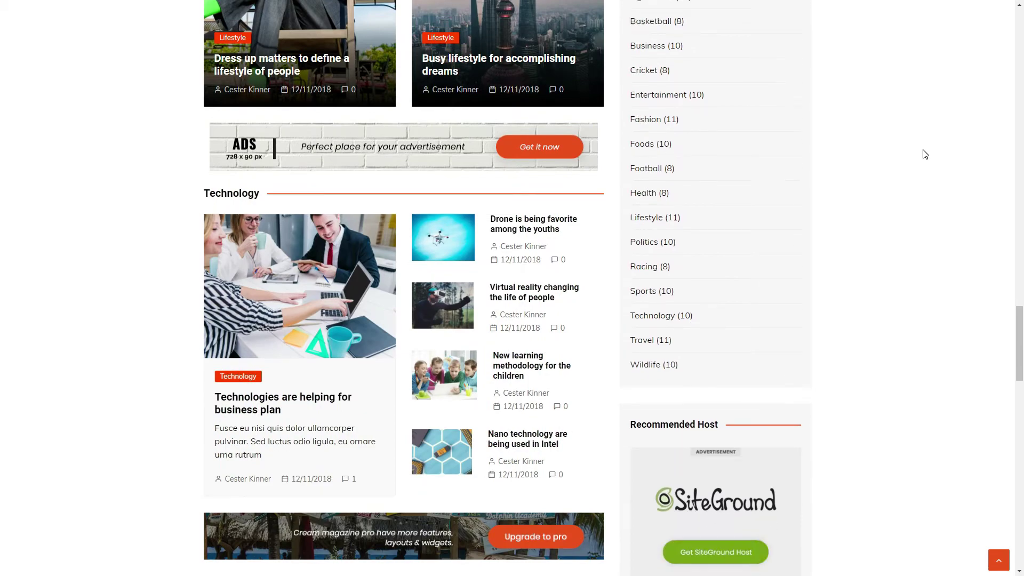
scroll(924, 154, down, 1)
scroll(925, 155, down, 1)
scroll(924, 154, down, 1)
scroll(925, 154, down, 1)
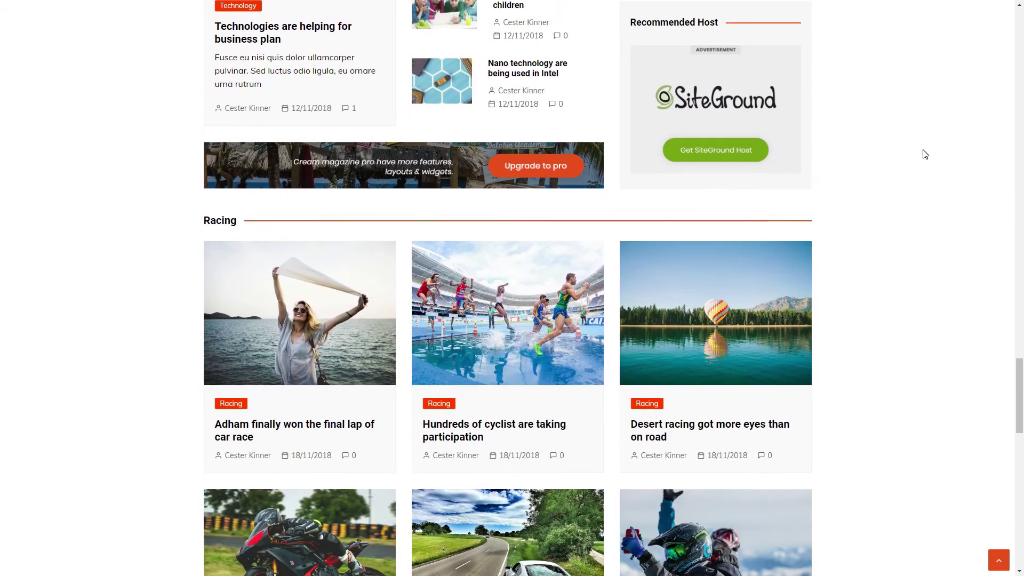
scroll(924, 154, down, 1)
scroll(924, 154, down, 1)
scroll(925, 155, down, 1)
scroll(924, 155, down, 2)
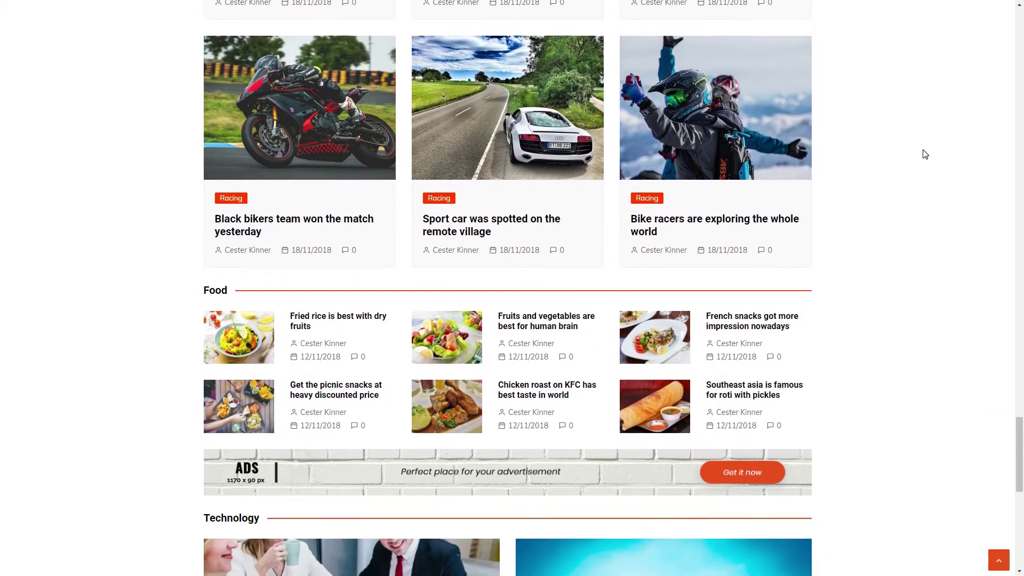
scroll(924, 154, down, 2)
scroll(924, 155, down, 2)
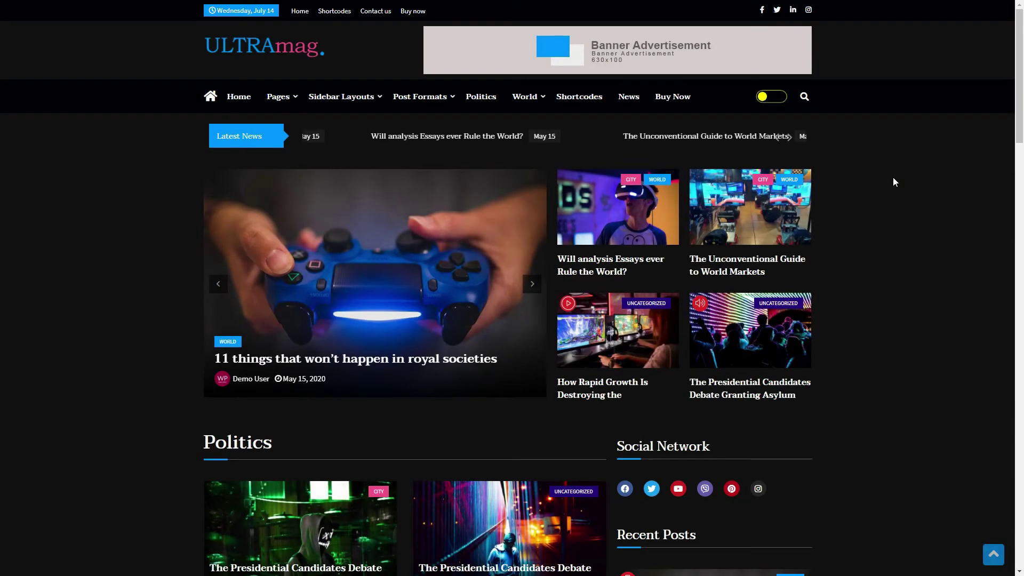
scroll(893, 182, down, 2)
scroll(893, 181, down, 1)
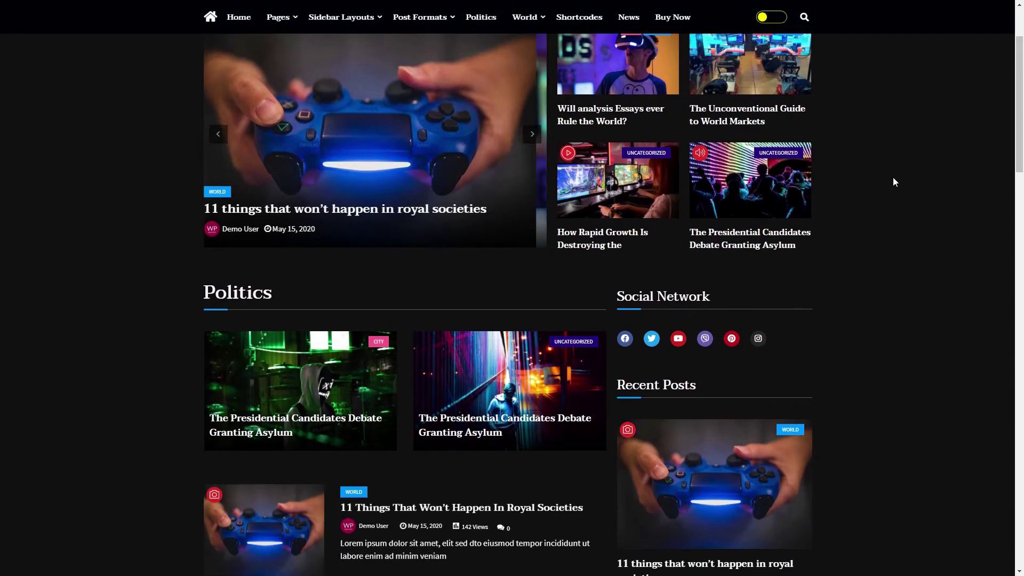
scroll(893, 182, down, 2)
scroll(894, 181, down, 1)
scroll(893, 181, down, 3)
scroll(894, 181, down, 1)
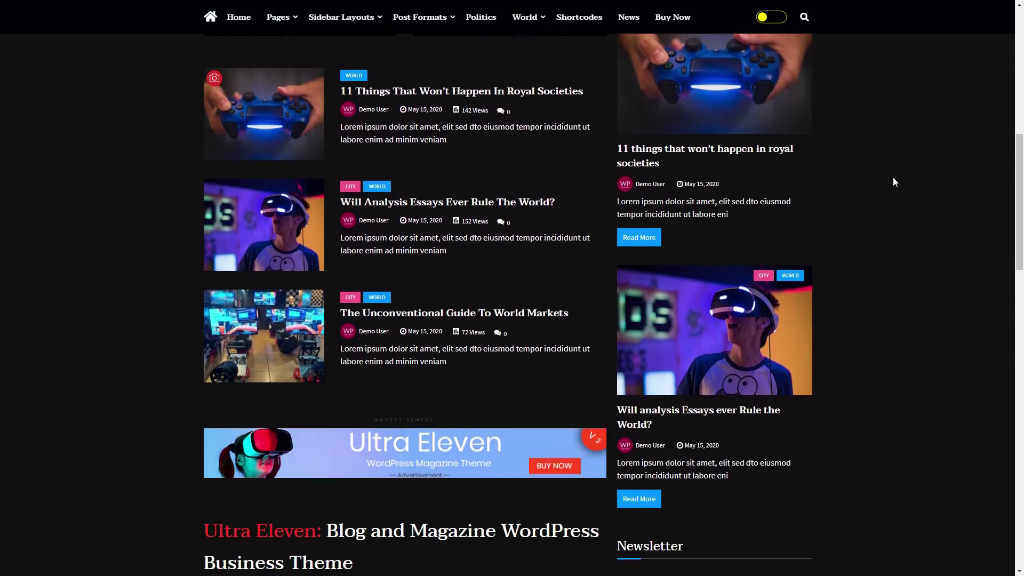
scroll(893, 182, down, 2)
scroll(893, 182, down, 1)
scroll(894, 182, down, 1)
scroll(893, 181, down, 1)
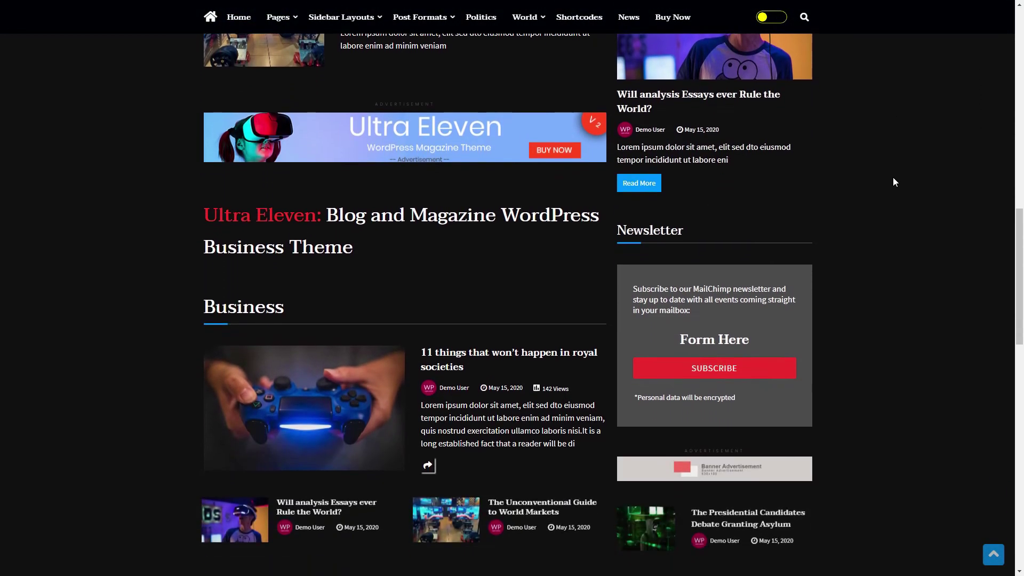
scroll(893, 182, down, 2)
scroll(892, 182, down, 1)
scroll(894, 182, down, 1)
scroll(893, 181, down, 1)
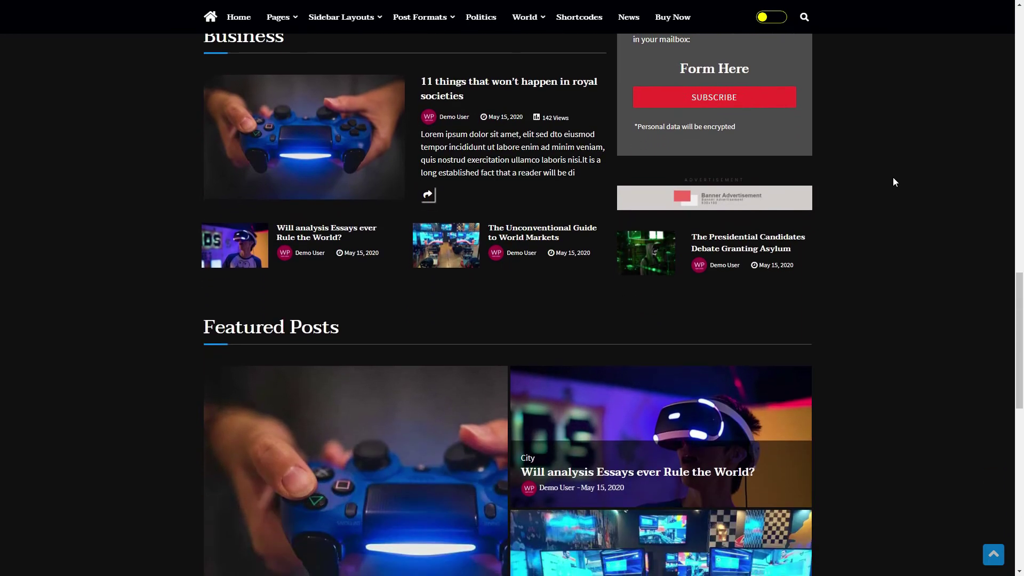
scroll(893, 182, down, 1)
scroll(893, 182, down, 1)
scroll(893, 182, down, 1)
scroll(893, 182, down, 1)
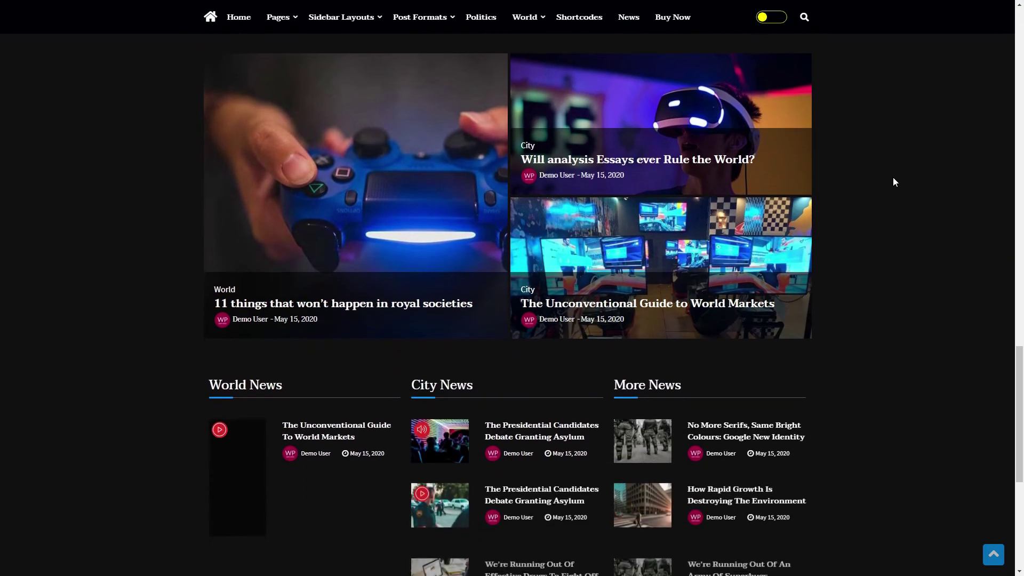
scroll(893, 182, down, 1)
scroll(893, 181, down, 1)
scroll(894, 182, down, 2)
scroll(893, 181, down, 1)
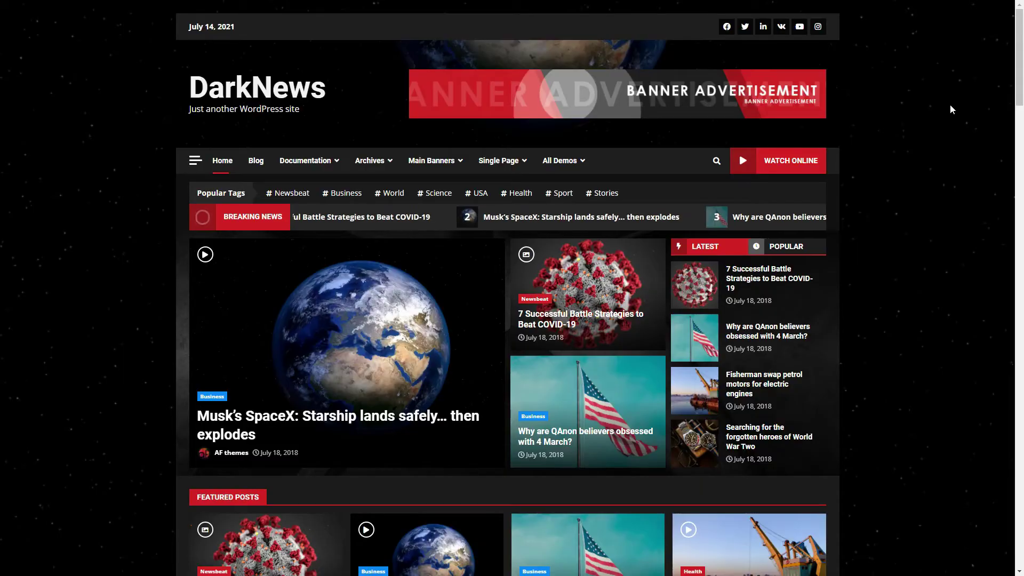
scroll(951, 109, down, 1)
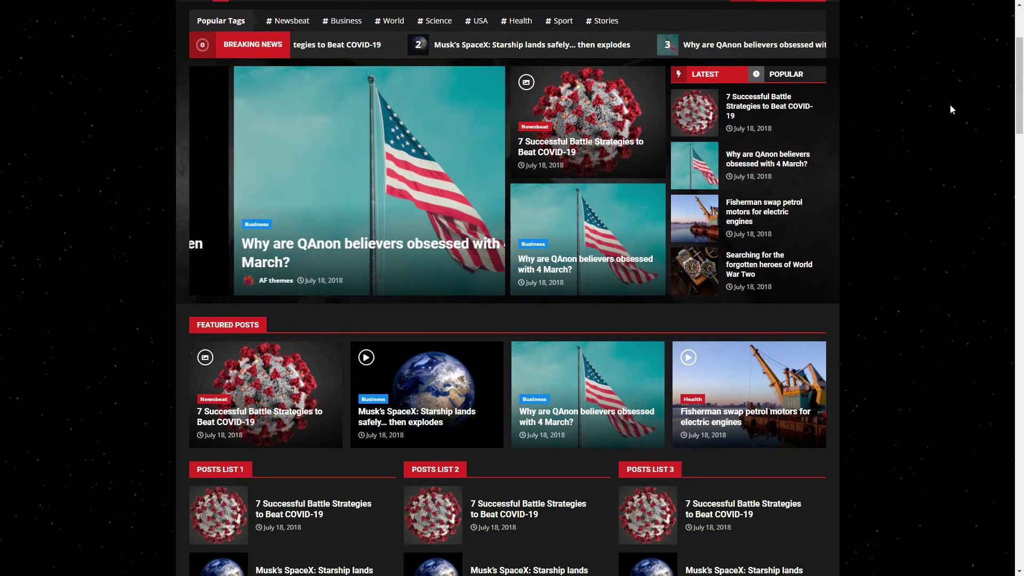
scroll(949, 104, down, 1)
scroll(950, 105, down, 1)
scroll(949, 104, down, 1)
scroll(949, 105, down, 1)
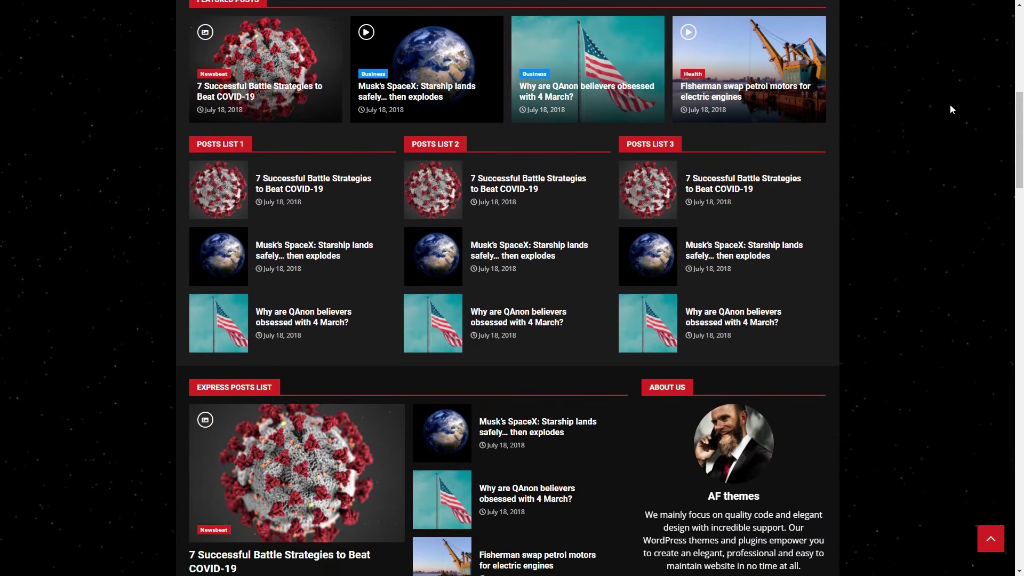
scroll(950, 104, down, 1)
scroll(949, 104, down, 2)
scroll(950, 104, down, 2)
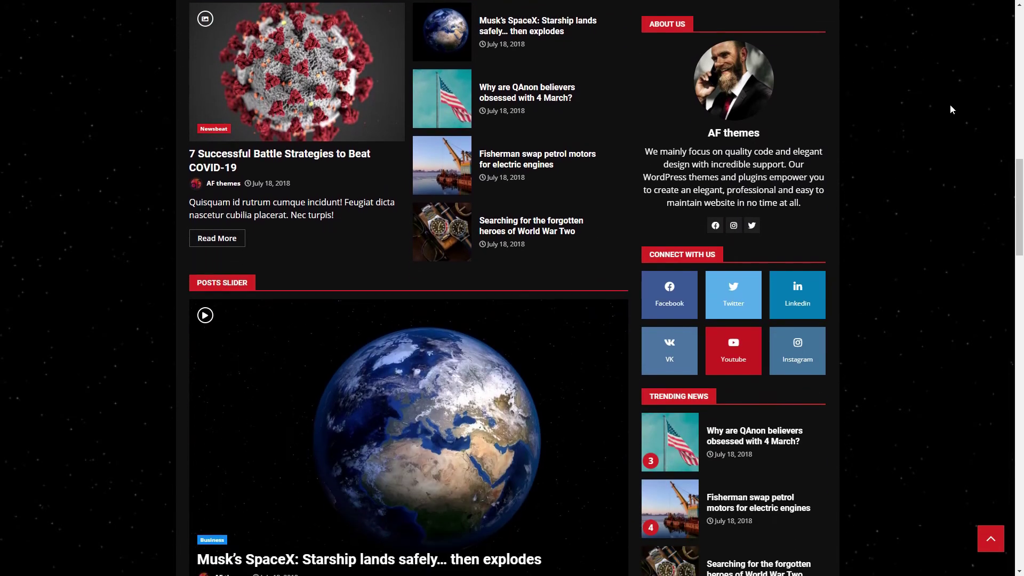
scroll(949, 104, down, 2)
scroll(949, 105, down, 2)
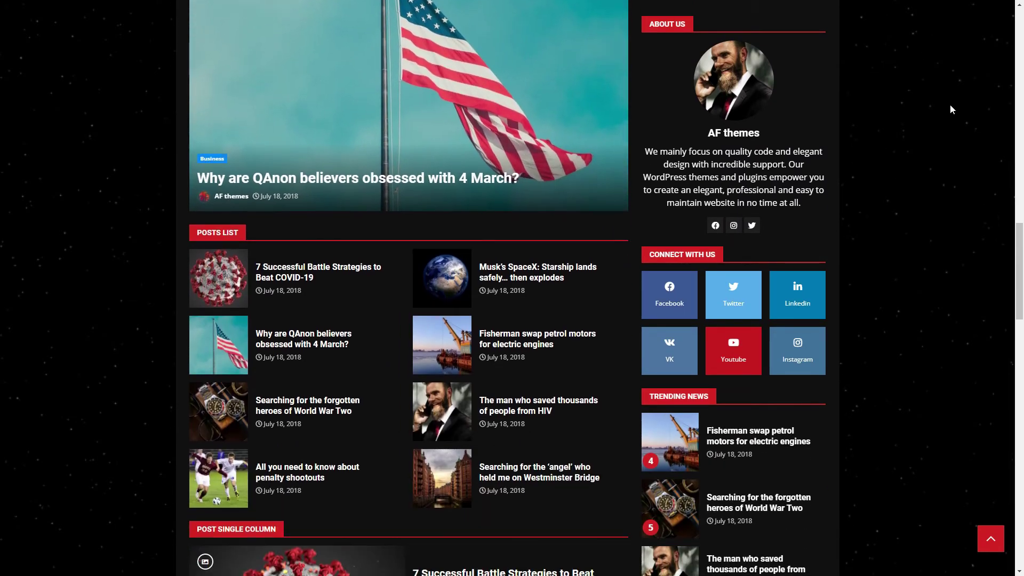
scroll(950, 104, down, 1)
scroll(949, 104, down, 2)
scroll(949, 103, down, 1)
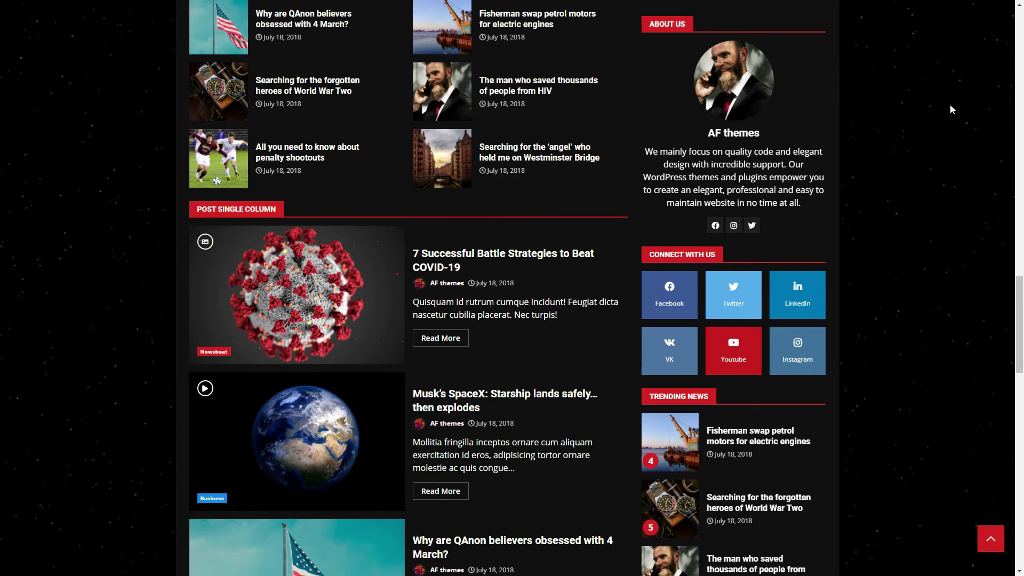
scroll(949, 105, down, 1)
scroll(949, 104, down, 1)
scroll(950, 104, down, 1)
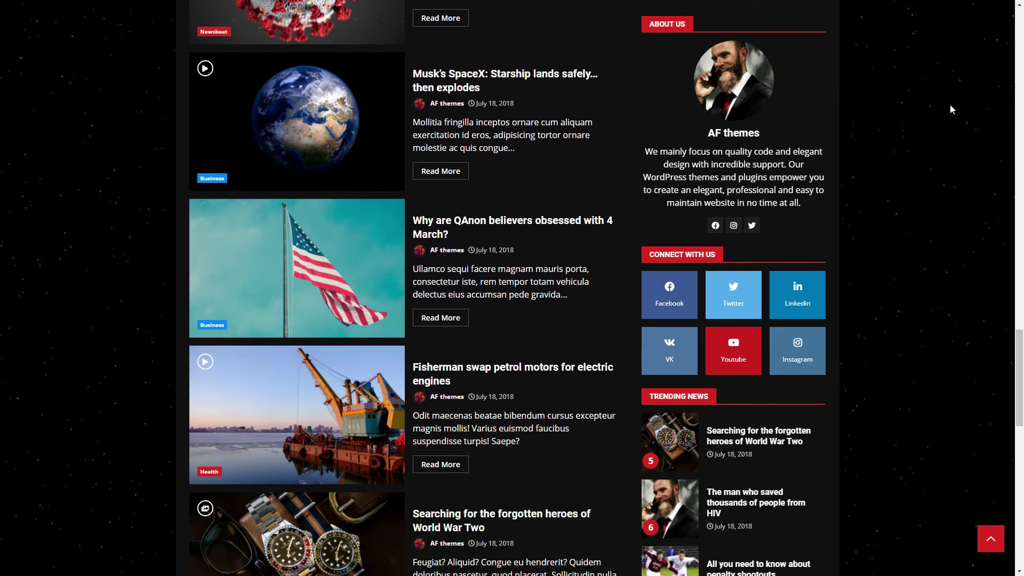
scroll(923, 196, down, 1)
scroll(922, 196, down, 1)
scroll(922, 196, down, 1)
scroll(922, 198, down, 1)
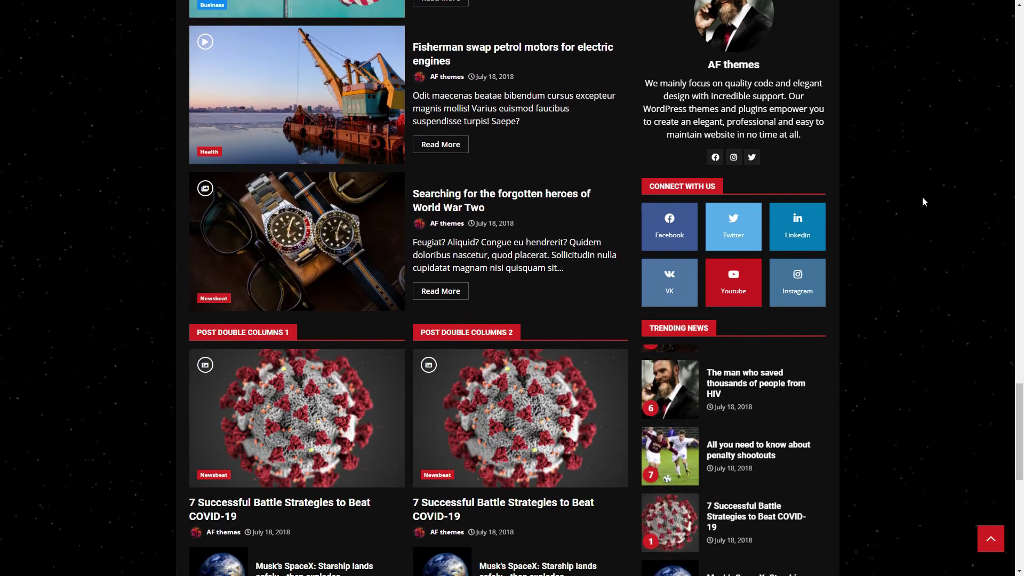
scroll(922, 198, down, 1)
scroll(922, 197, down, 1)
scroll(922, 198, down, 2)
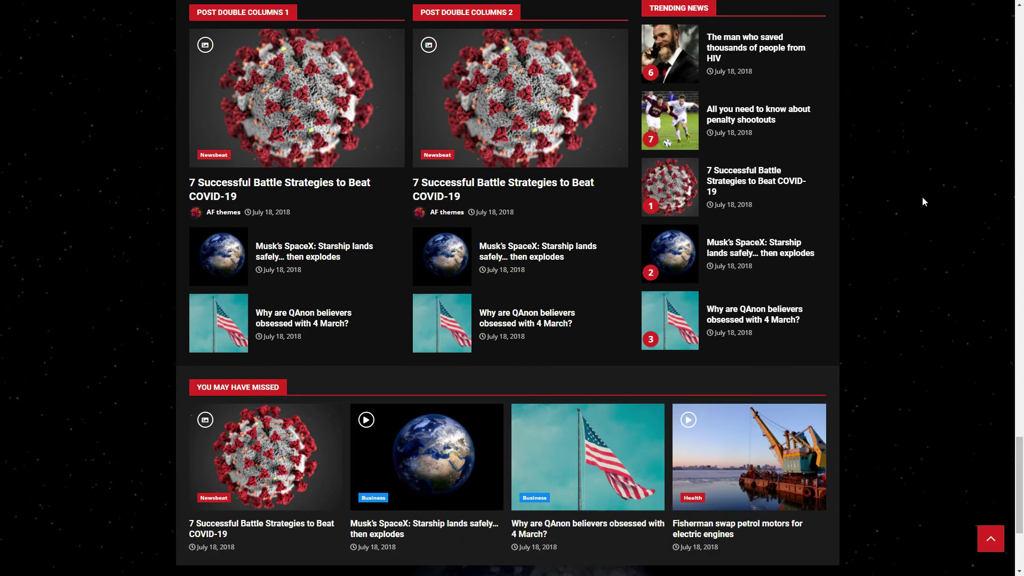
scroll(922, 202, down, 2)
scroll(923, 201, down, 1)
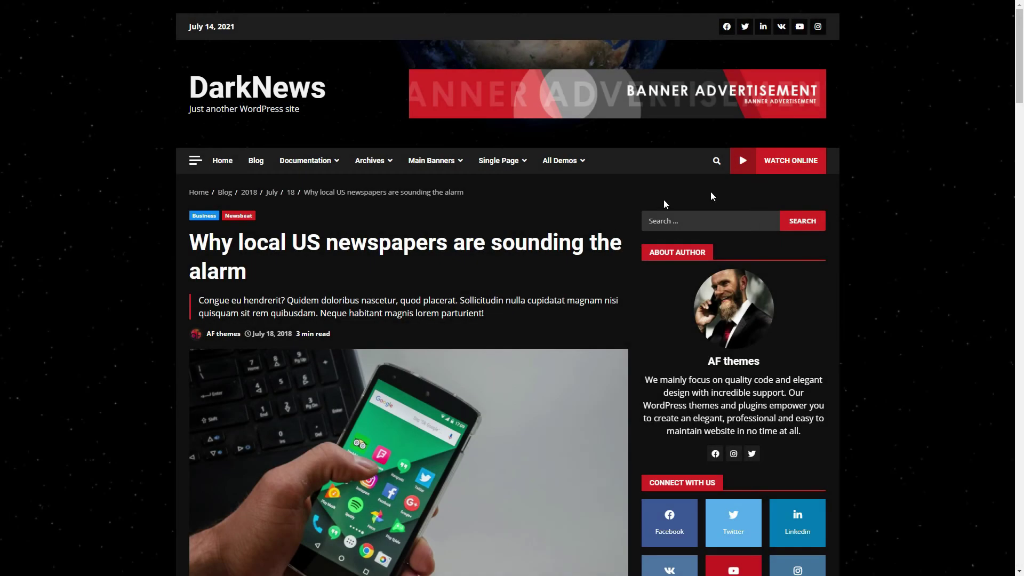
scroll(875, 190, down, 1)
scroll(875, 191, down, 1)
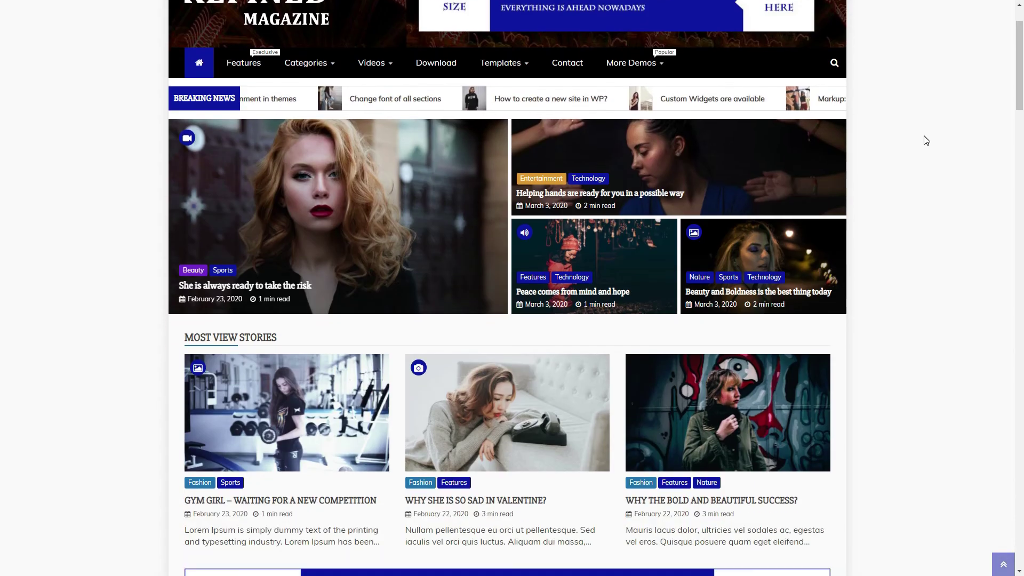
scroll(924, 140, down, 1)
scroll(925, 140, down, 1)
scroll(926, 141, down, 2)
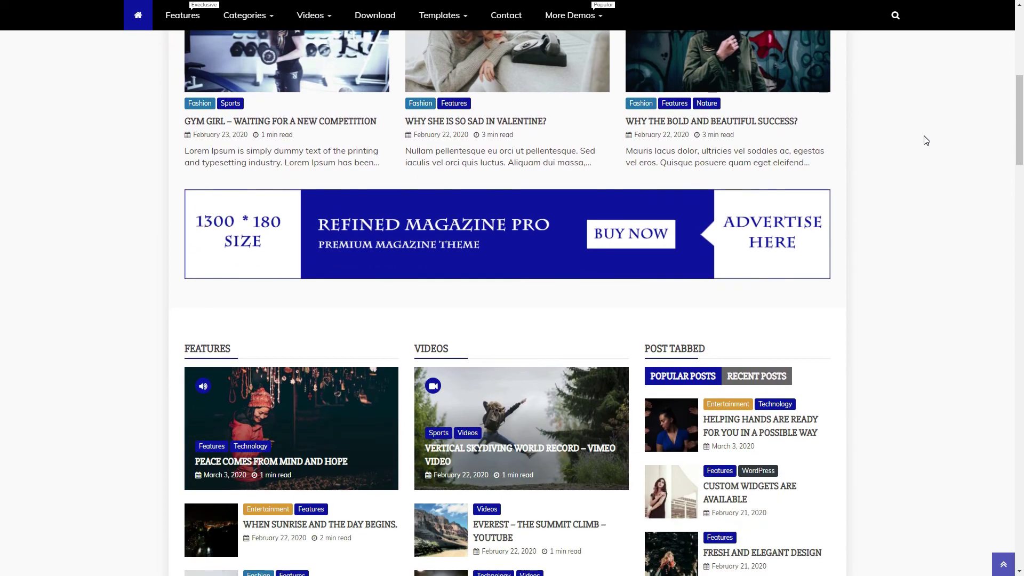
scroll(925, 140, down, 2)
scroll(925, 140, down, 4)
scroll(926, 139, down, 1)
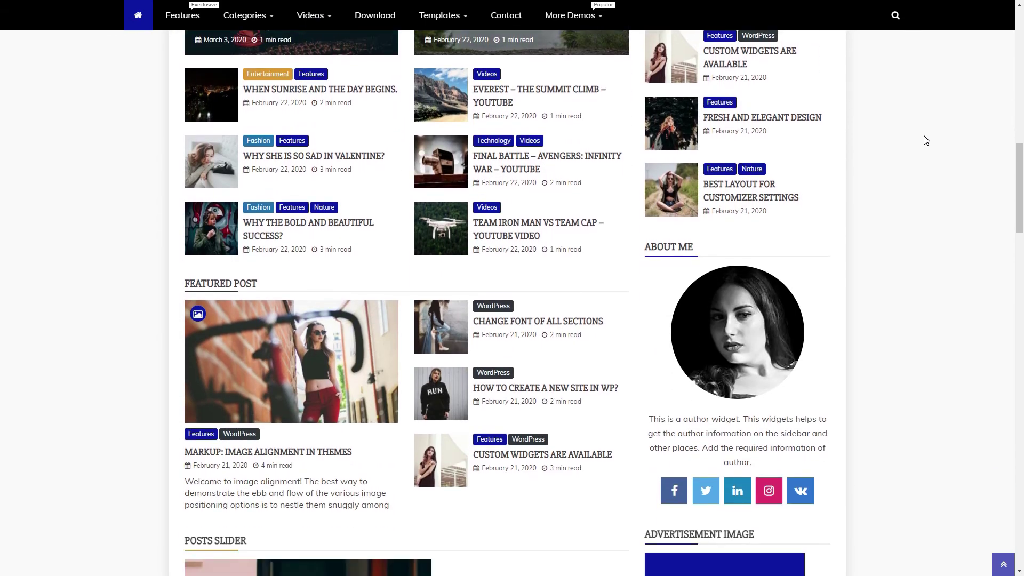
scroll(925, 139, down, 1)
scroll(925, 140, down, 2)
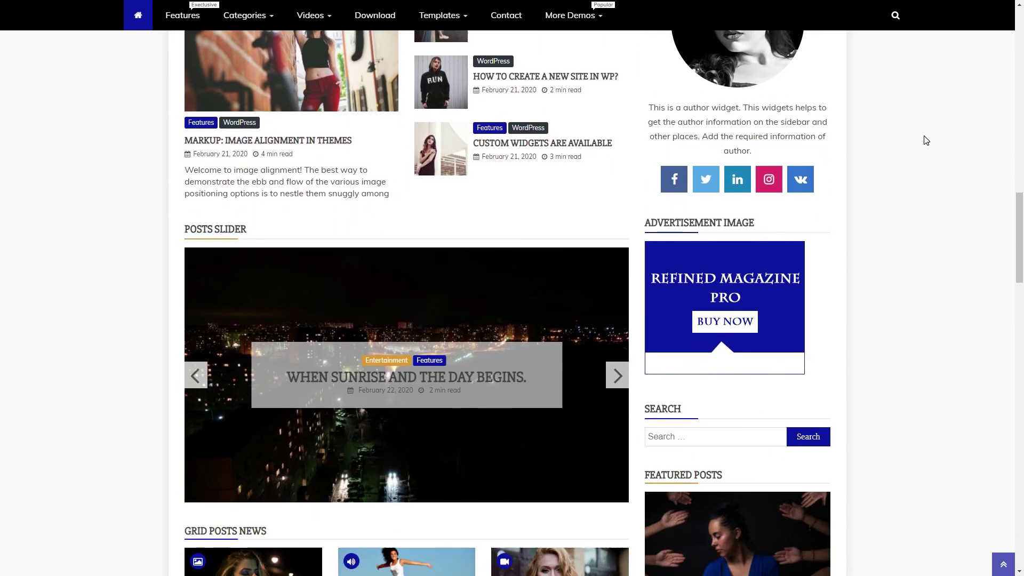
scroll(925, 140, down, 2)
scroll(925, 140, down, 1)
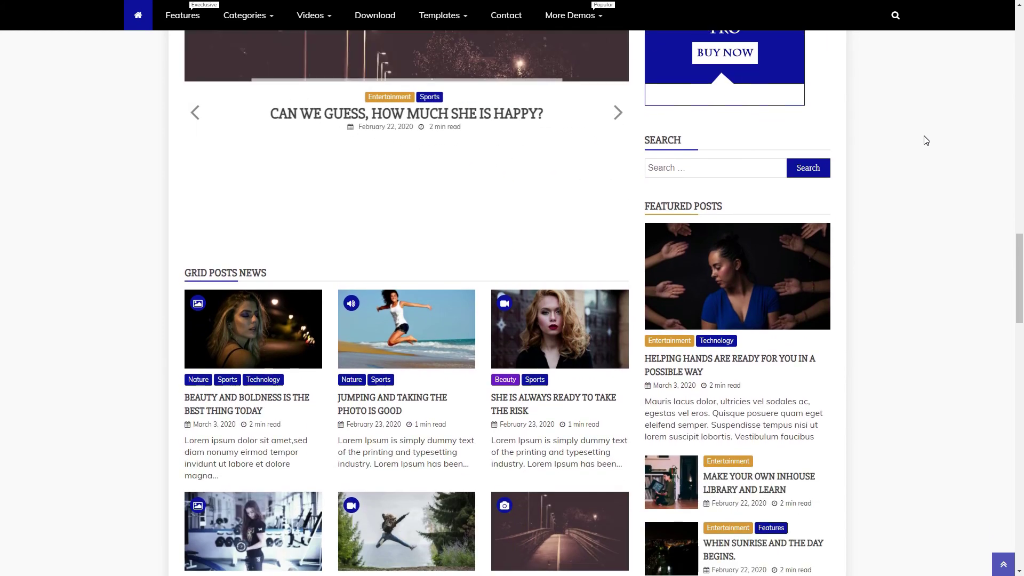
scroll(926, 139, down, 2)
scroll(925, 140, down, 1)
scroll(926, 140, down, 1)
scroll(925, 140, down, 2)
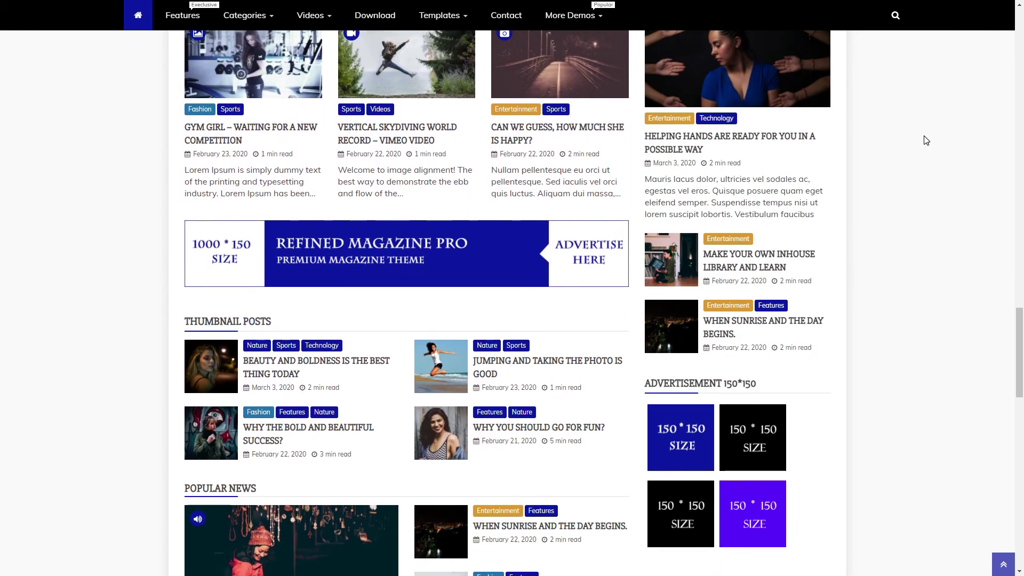
scroll(926, 140, down, 2)
scroll(925, 140, down, 1)
scroll(925, 140, down, 1)
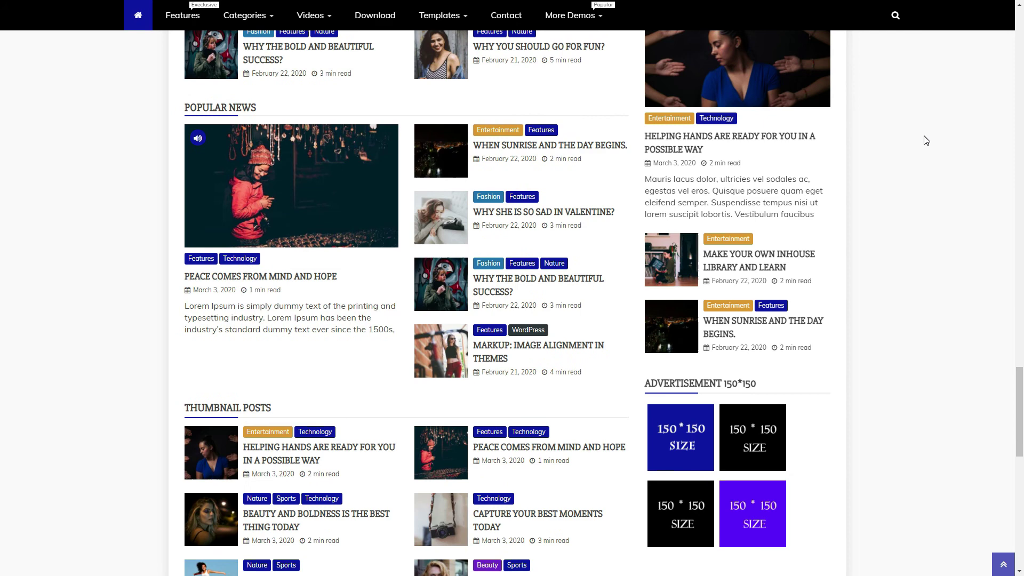
scroll(926, 141, down, 2)
scroll(925, 140, down, 1)
scroll(926, 140, down, 1)
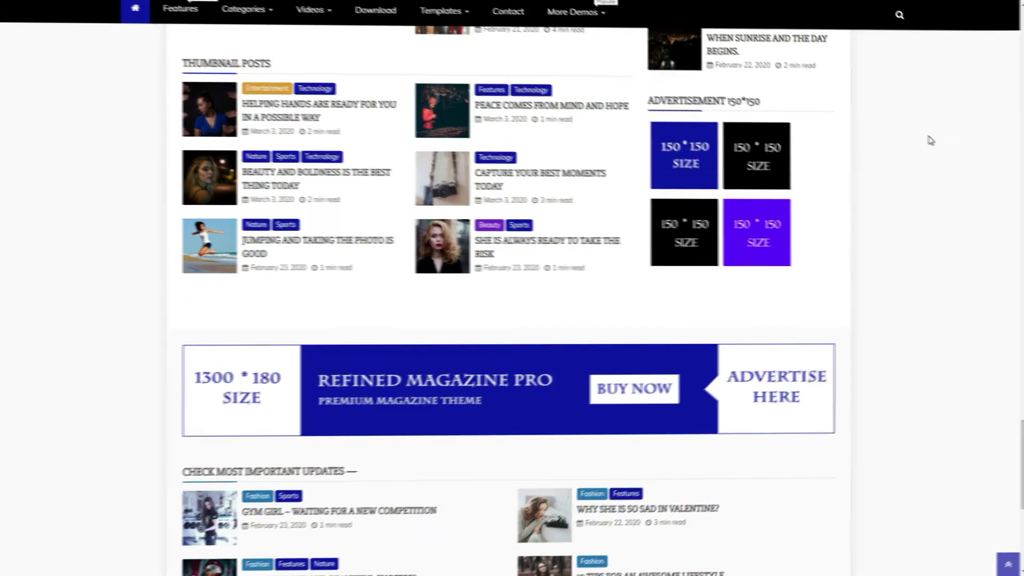